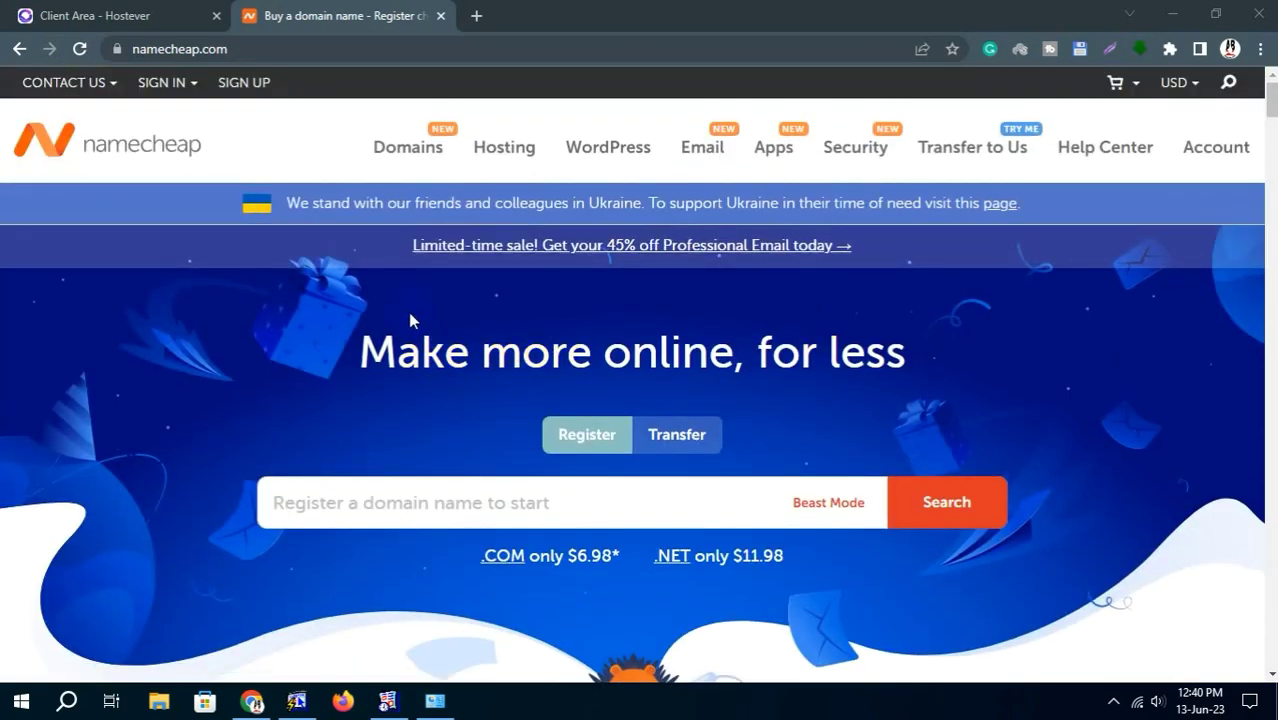
Step: Switch earnbangla.com's Registrar Lock to OFF from its Hostever Manage Domain page
{"action": "left_click", "coordinate": [655, 368]}
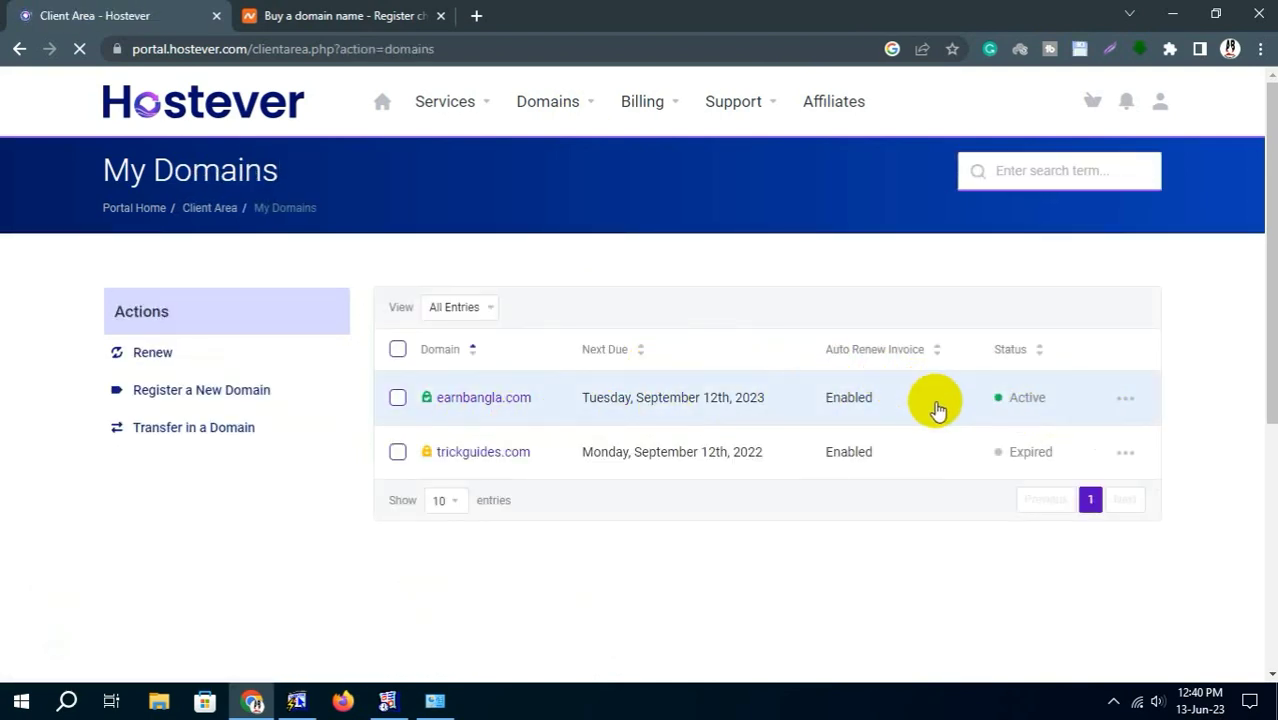
{"action": "left_click", "coordinate": [1124, 398]}
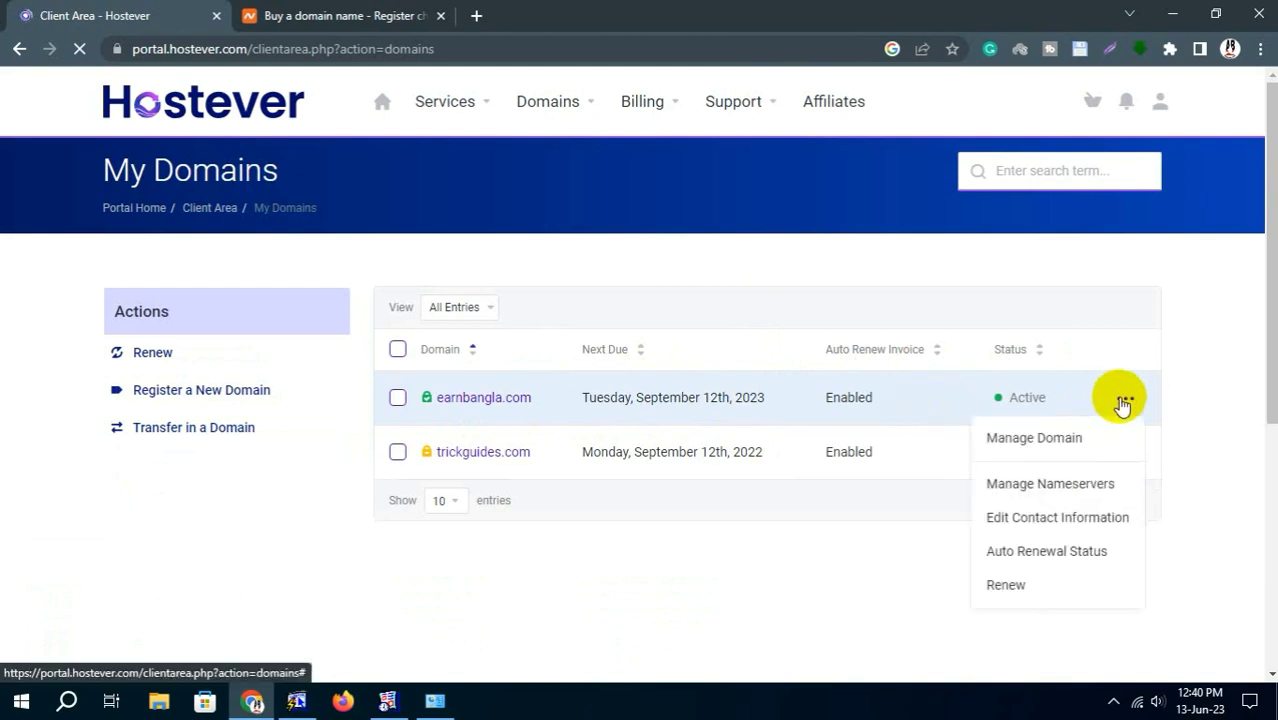
{"action": "left_click", "coordinate": [1058, 443]}
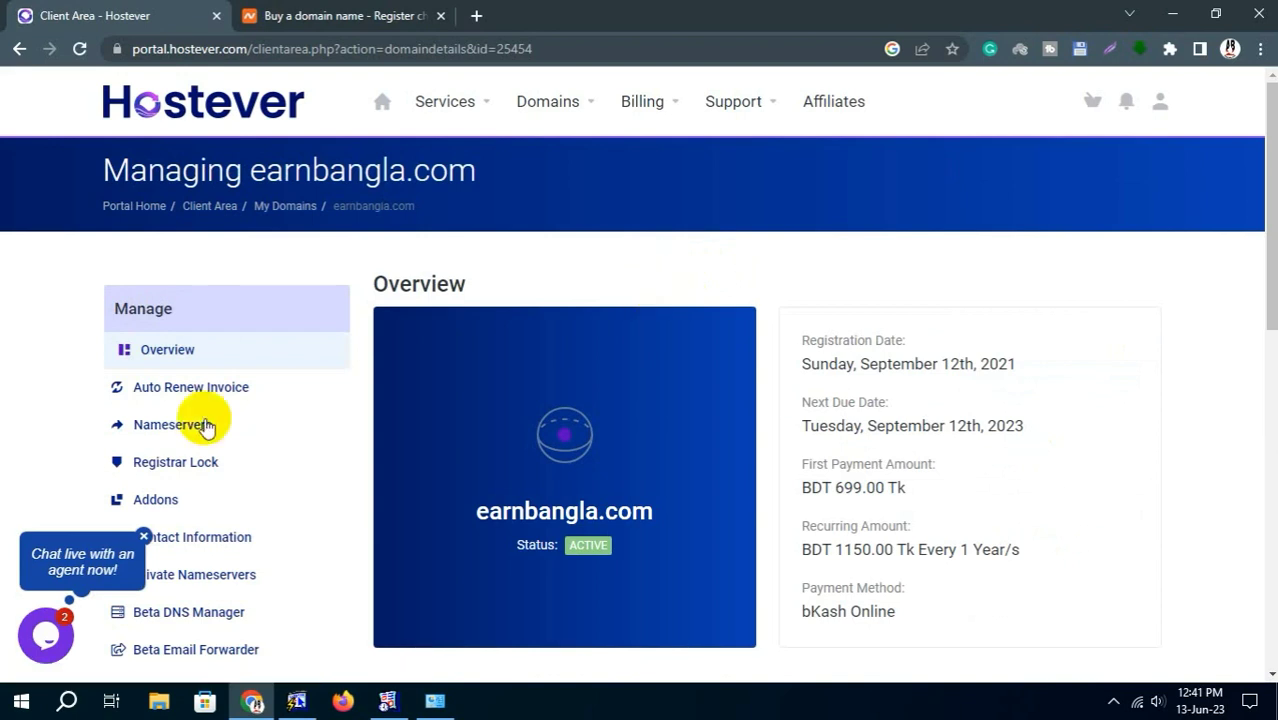
{"action": "left_click", "coordinate": [143, 536]}
{"action": "scroll", "coordinate": [491, 374], "scroll_direction": "down", "scroll_amount": 2}
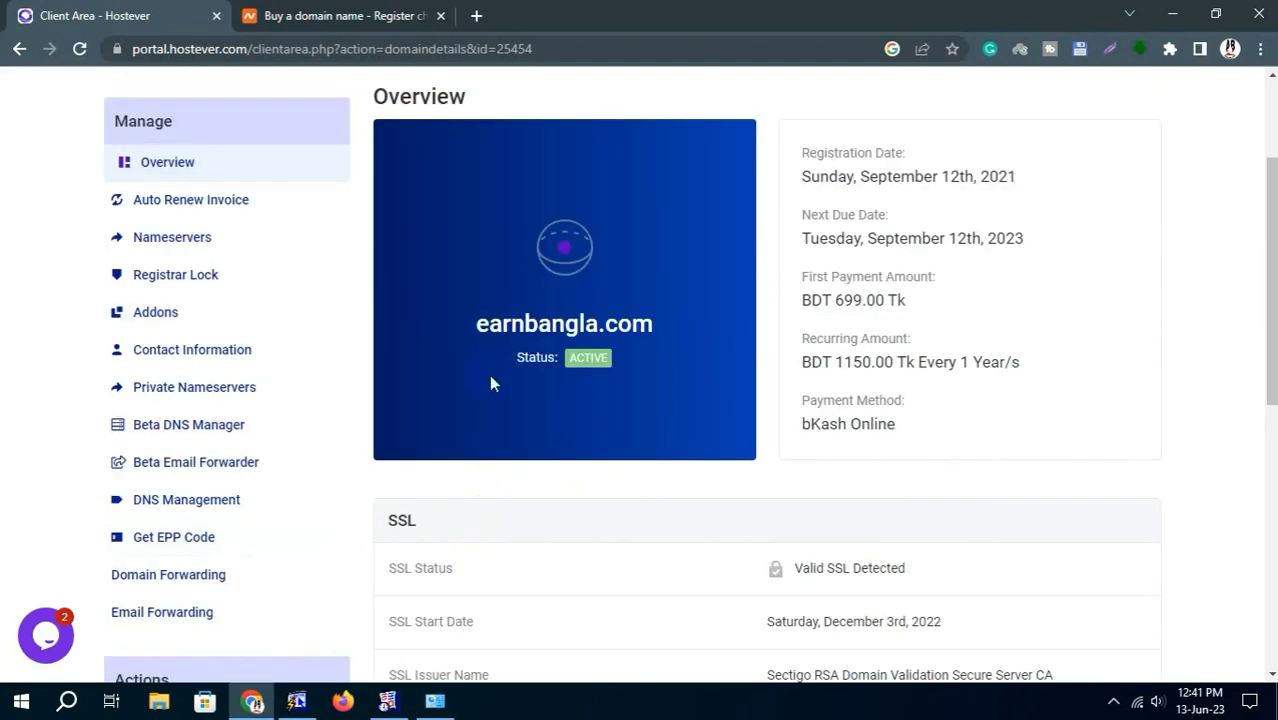
{"action": "left_click", "coordinate": [190, 278]}
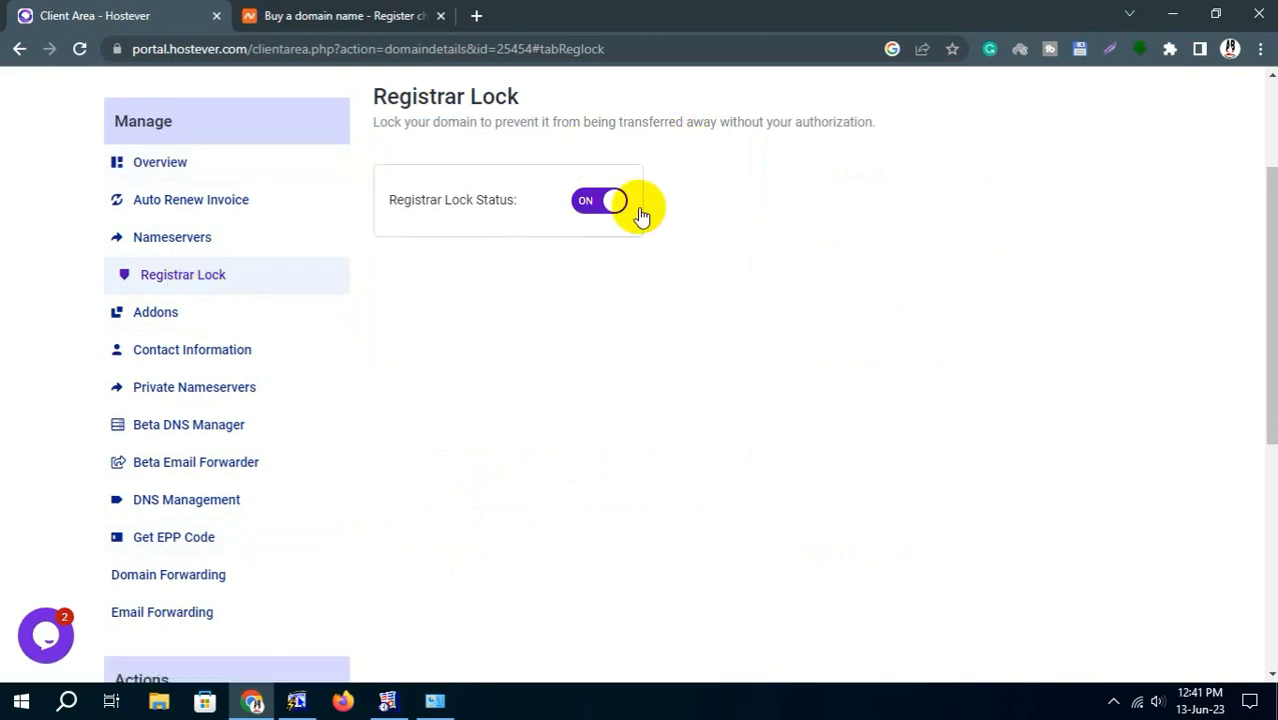
{"action": "left_click", "coordinate": [597, 210]}
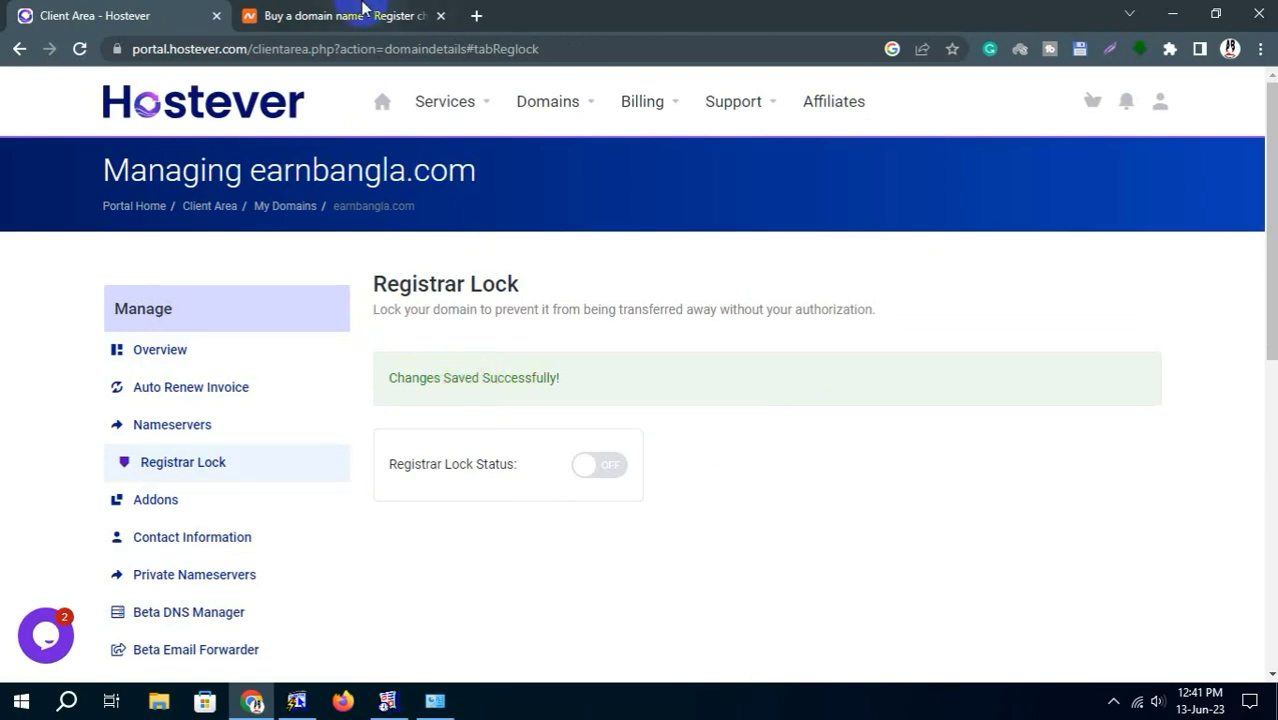
Step: Enter earnbangla.com in Namecheap's Transfer search and check its transfer eligibility
{"action": "left_click", "coordinate": [360, 14]}
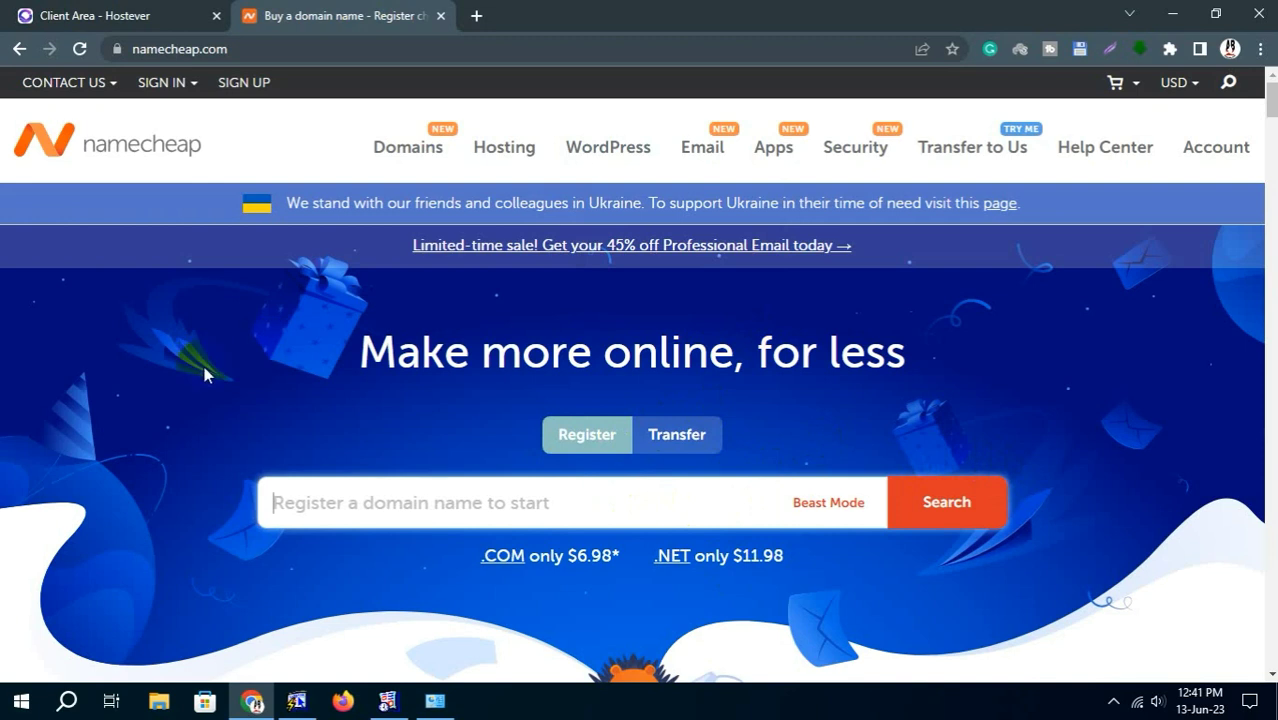
{"action": "scroll", "coordinate": [318, 464], "scroll_direction": "down", "scroll_amount": 1}
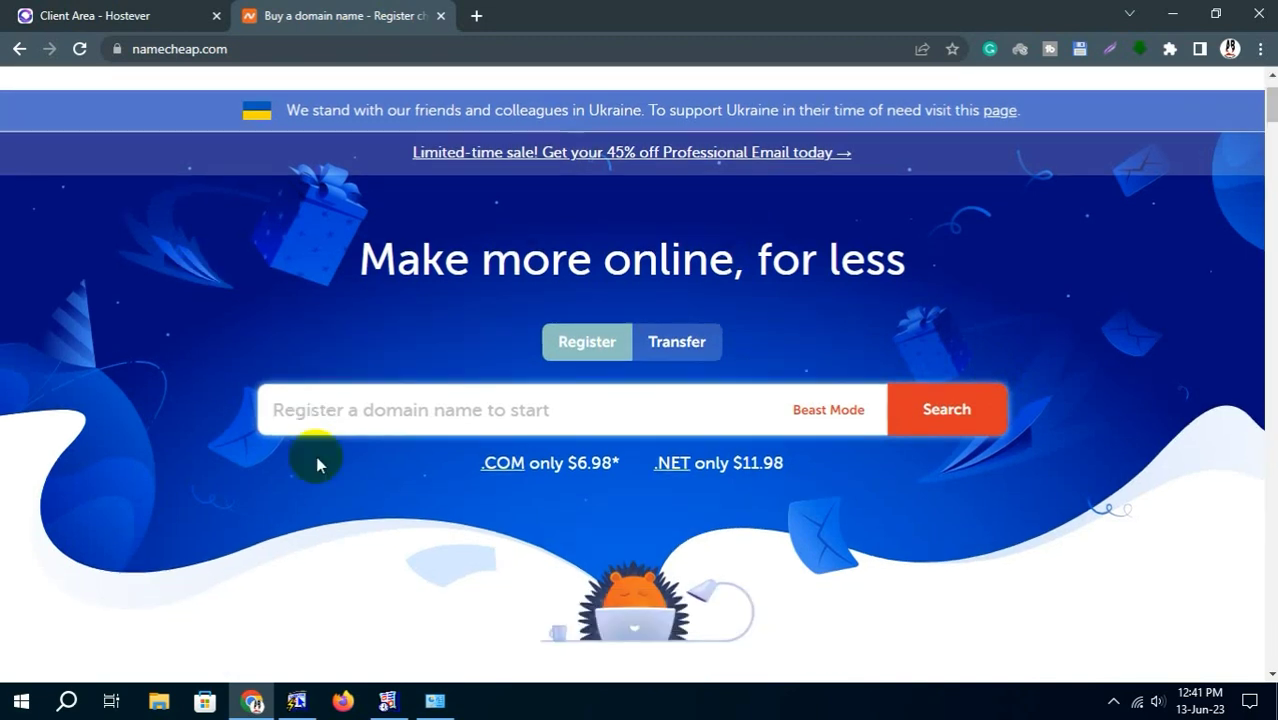
{"action": "left_click", "coordinate": [616, 413]}
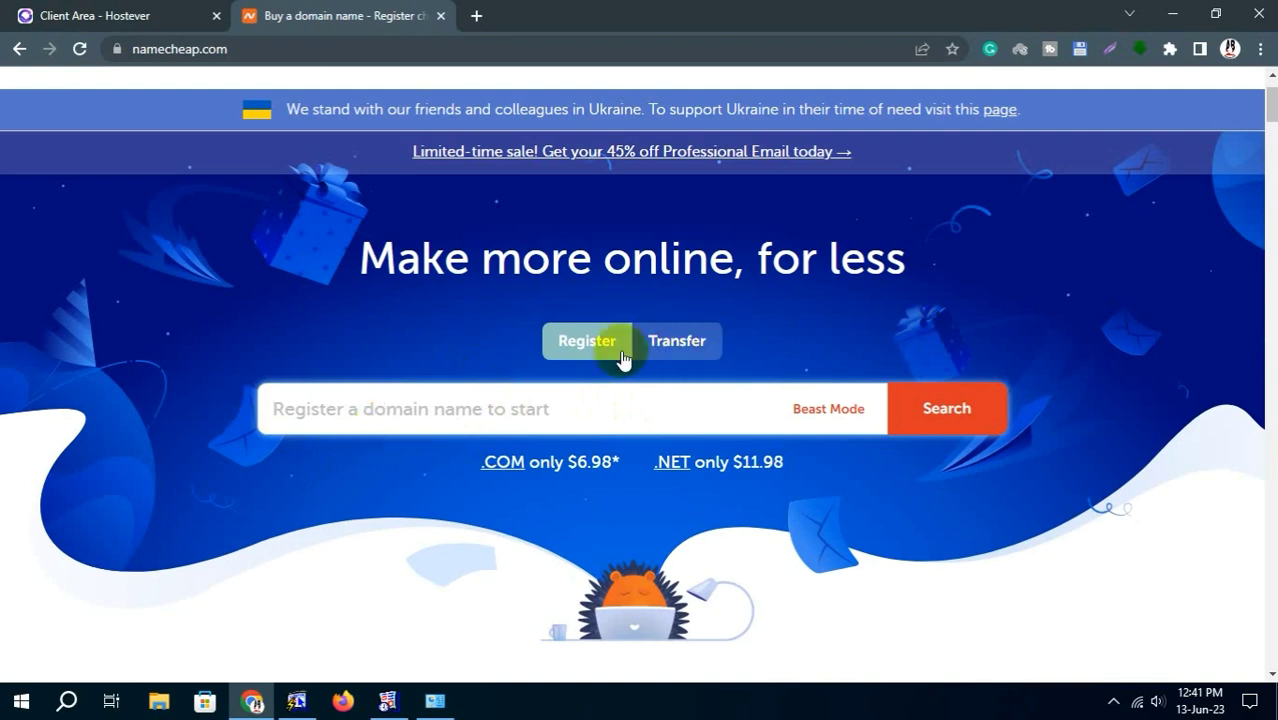
{"action": "left_click", "coordinate": [697, 342]}
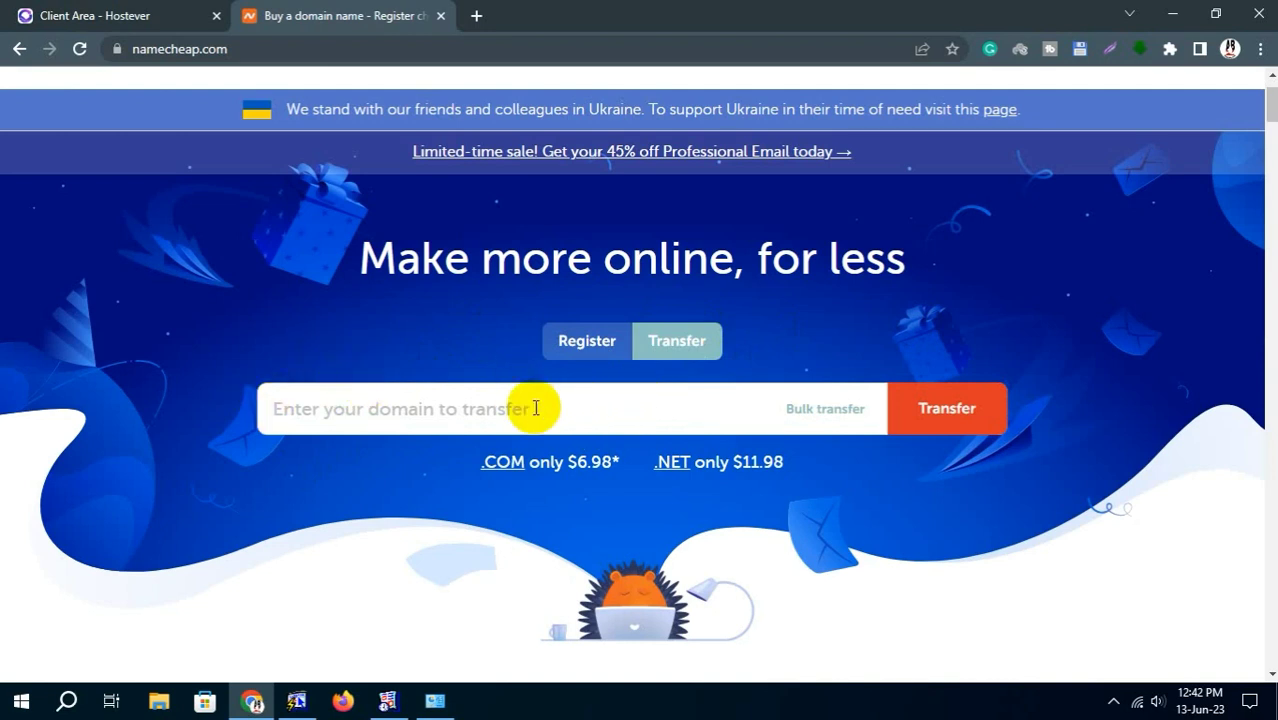
{"action": "left_click", "coordinate": [416, 408]}
{"action": "type", "text": "earnbangla.com"}
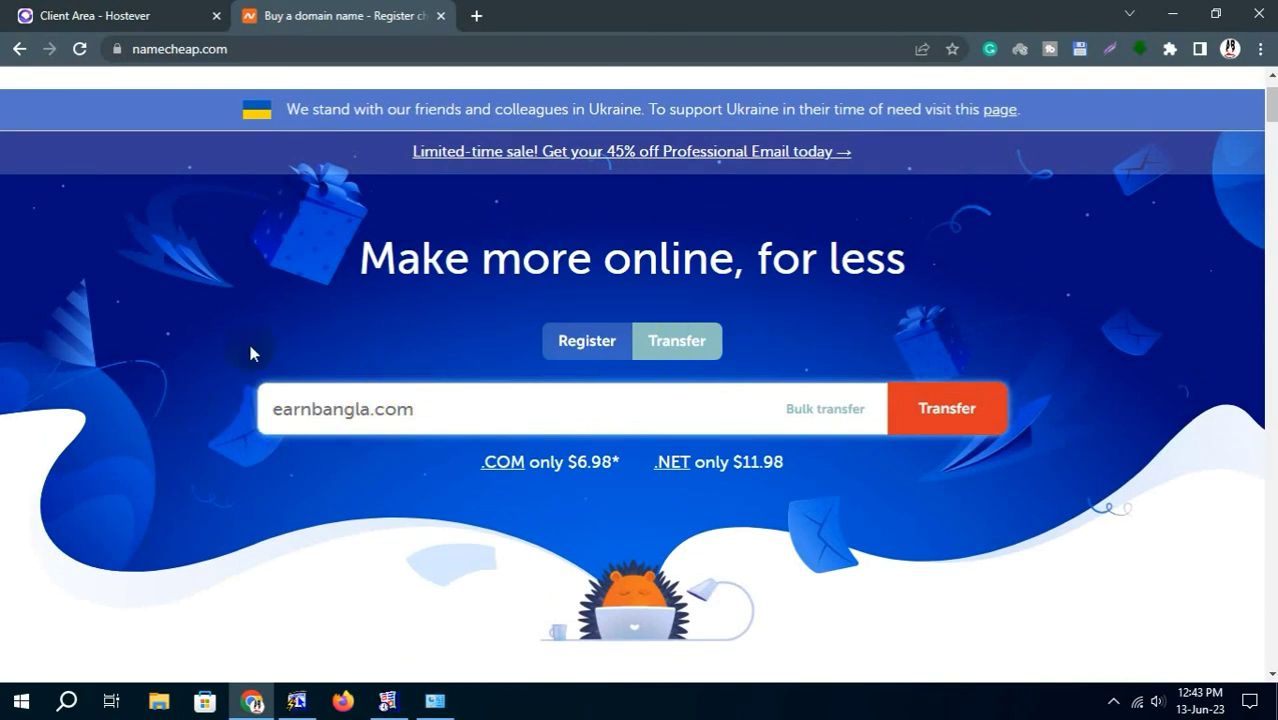
{"action": "left_click", "coordinate": [928, 438]}
{"action": "left_click", "coordinate": [943, 437]}
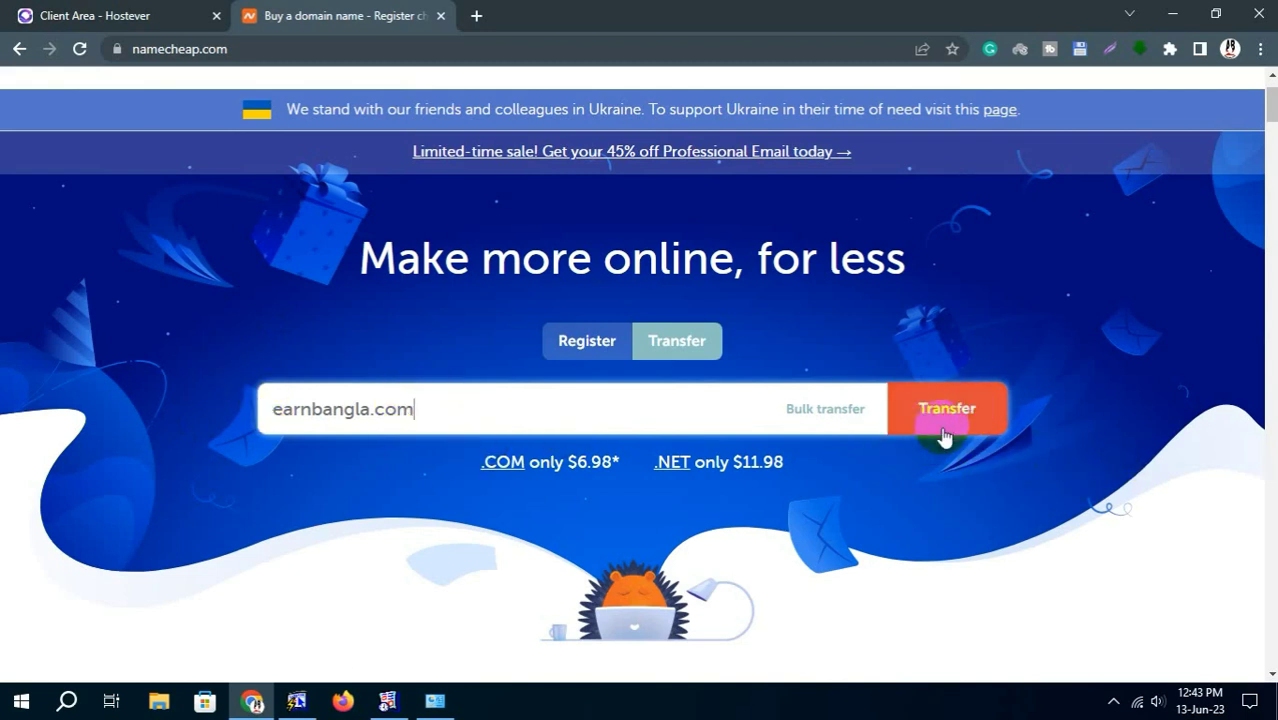
{"action": "left_click", "coordinate": [960, 428]}
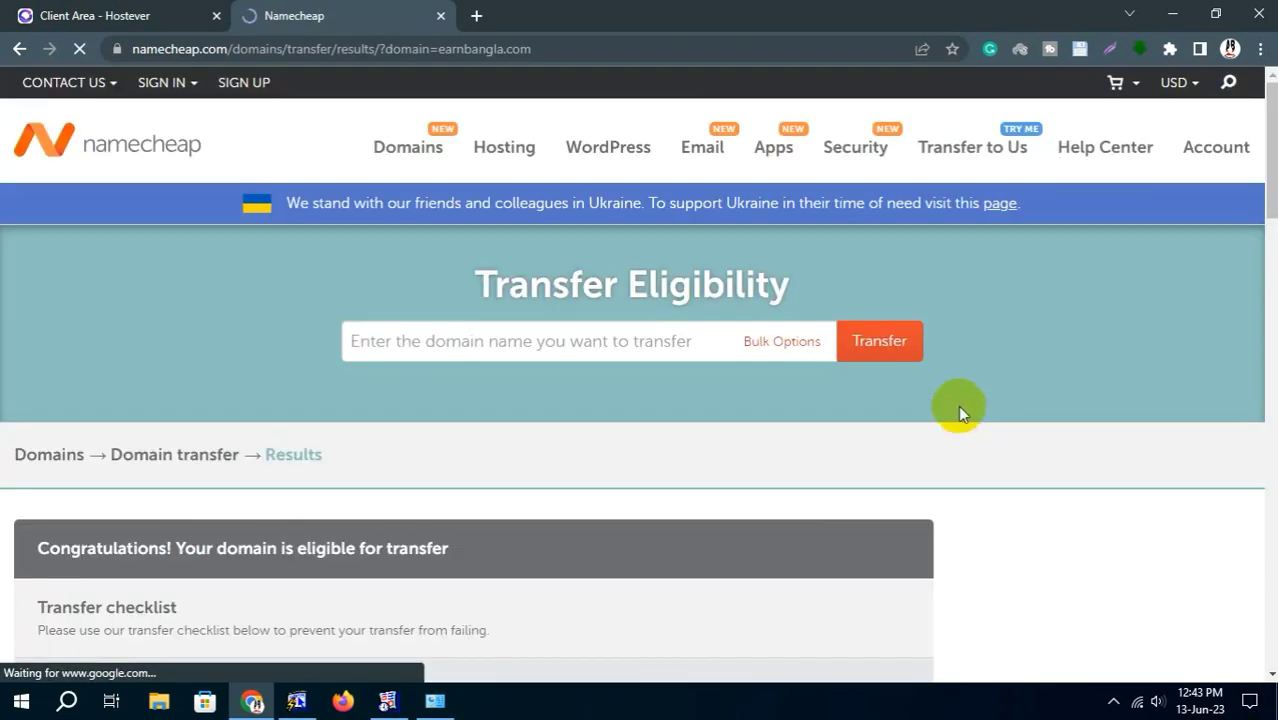
Step: Review earnbangla.com's transfer checklist, give contact-information consent, and focus the Authorization Code field
{"action": "scroll", "coordinate": [388, 357], "scroll_direction": "down", "scroll_amount": 2}
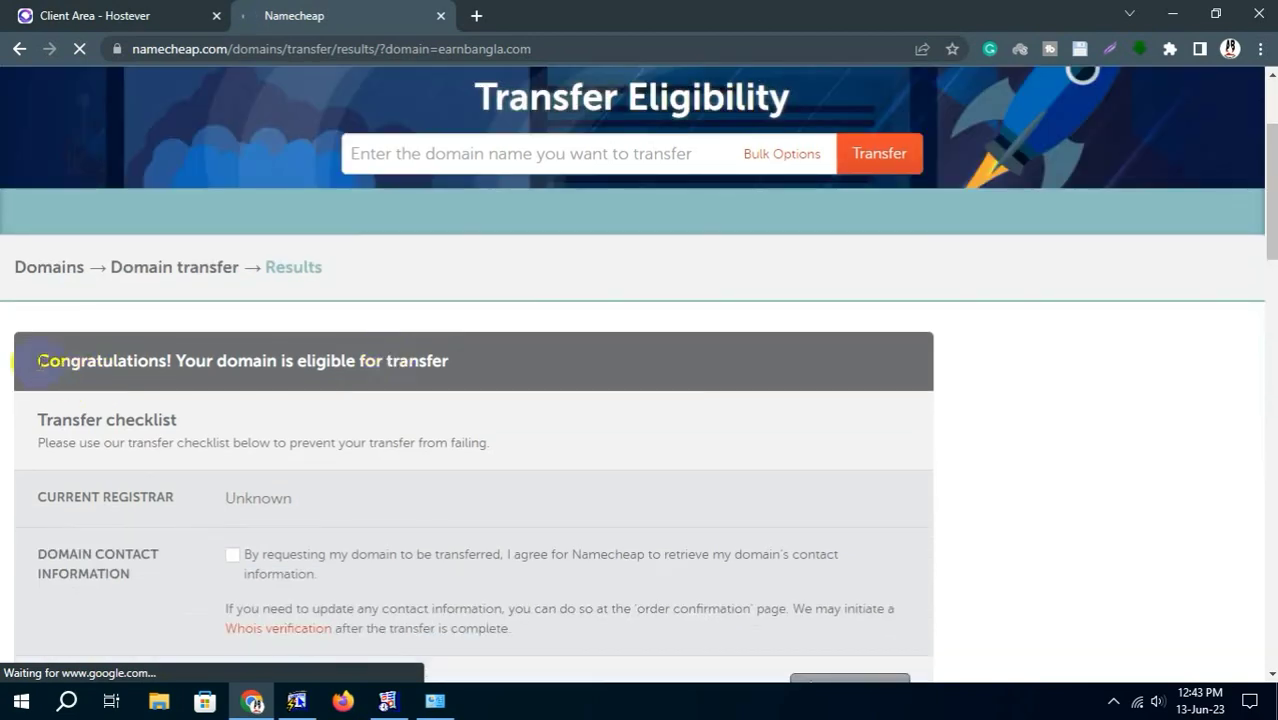
{"action": "left_click_drag", "start_coordinate": [38, 362], "coordinate": [177, 365]}
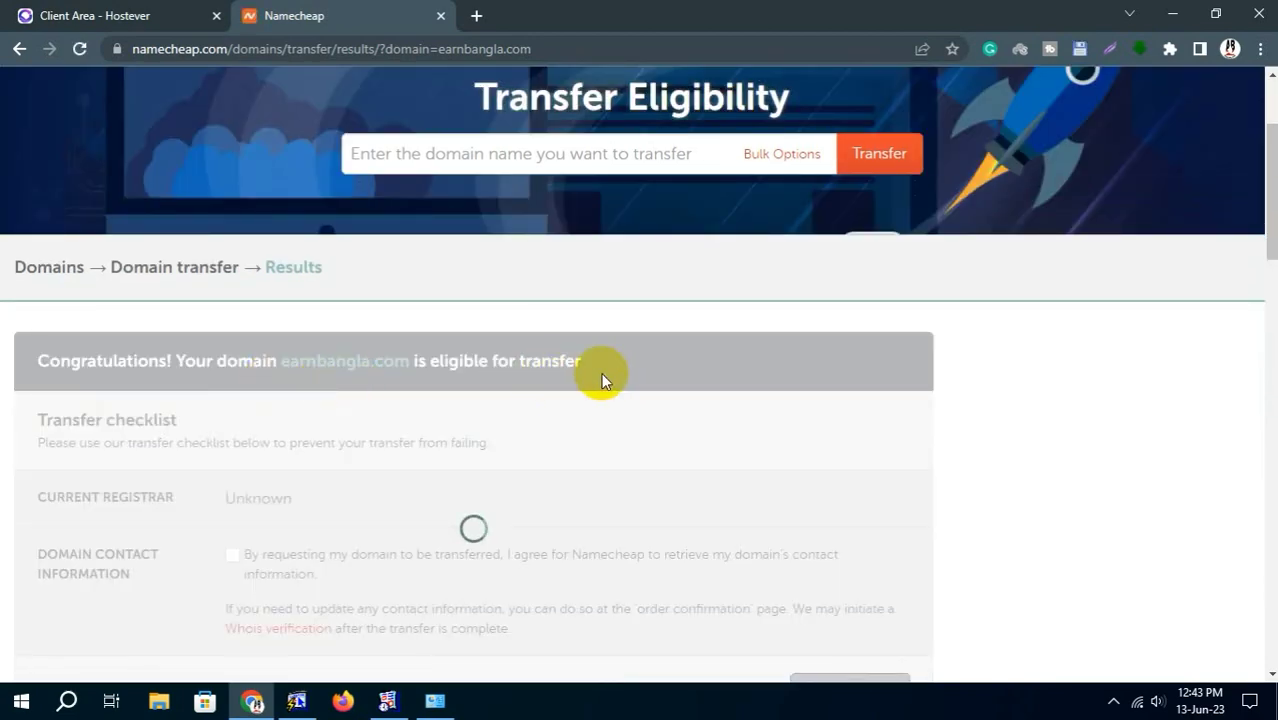
{"action": "scroll", "coordinate": [643, 392], "scroll_direction": "down", "scroll_amount": 1}
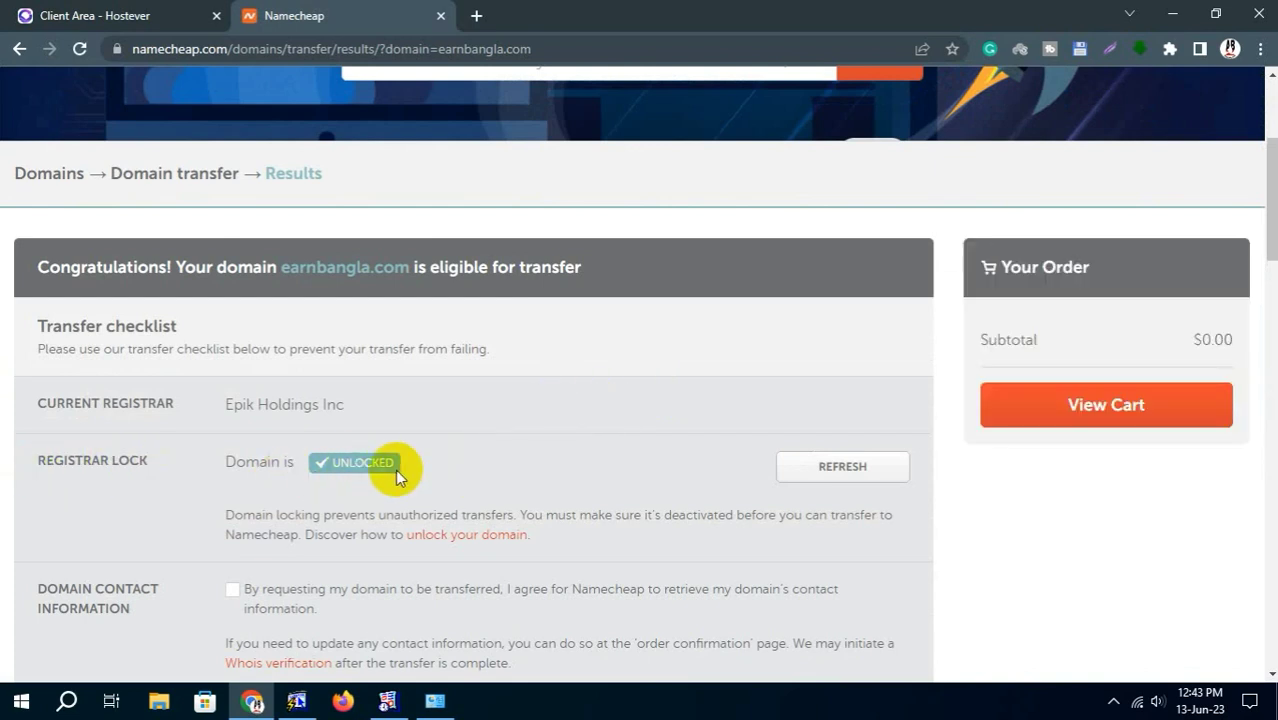
{"action": "scroll", "coordinate": [408, 463], "scroll_direction": "down", "scroll_amount": 1}
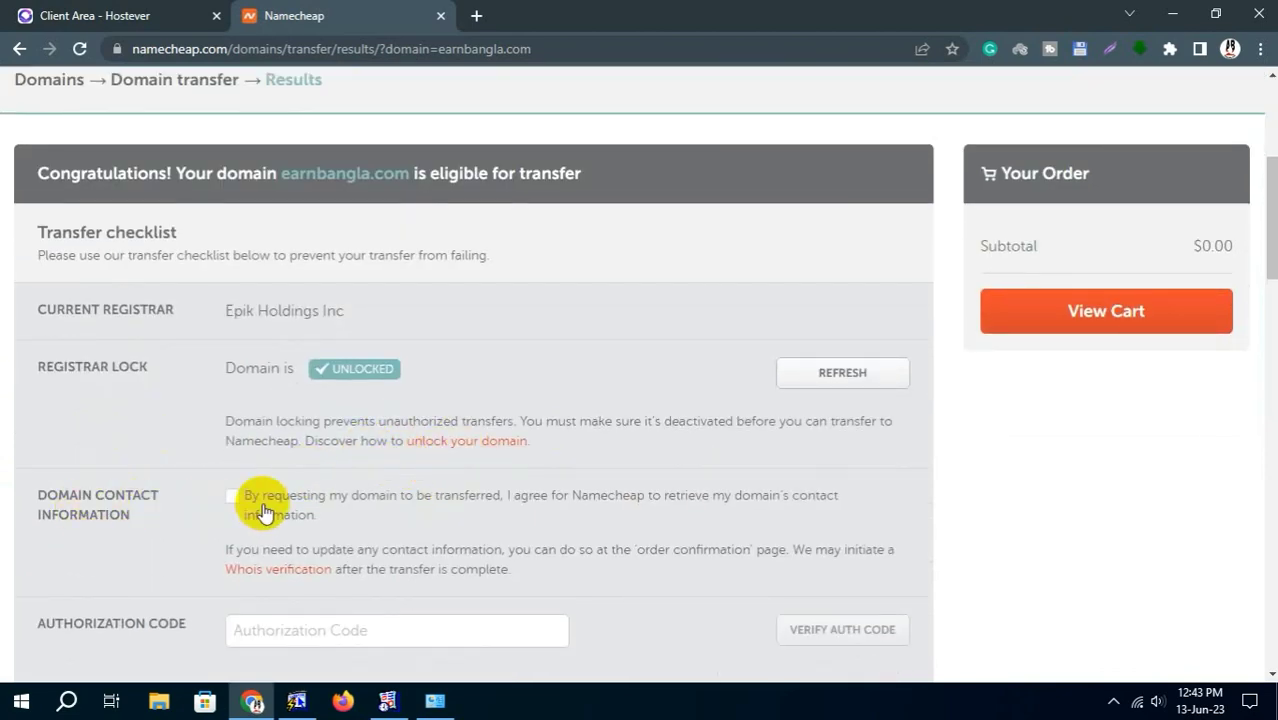
{"action": "scroll", "coordinate": [573, 460], "scroll_direction": "up", "scroll_amount": 1}
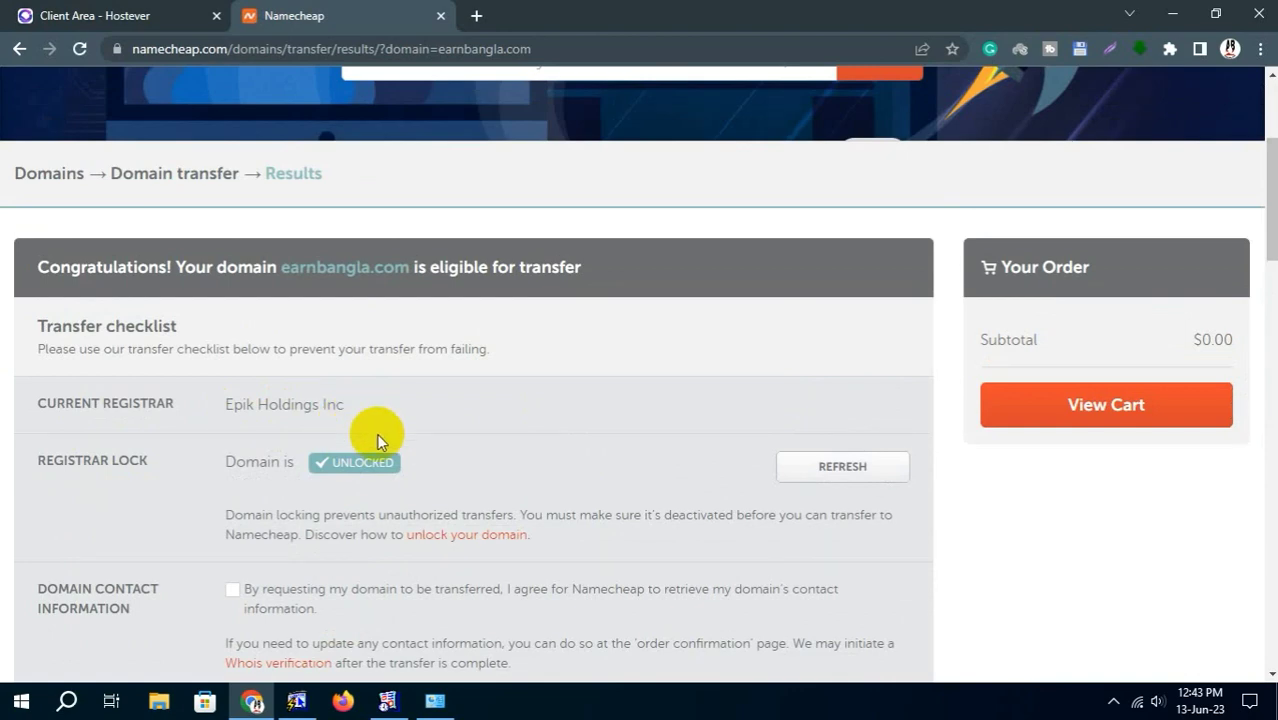
{"action": "scroll", "coordinate": [376, 433], "scroll_direction": "down", "scroll_amount": 2}
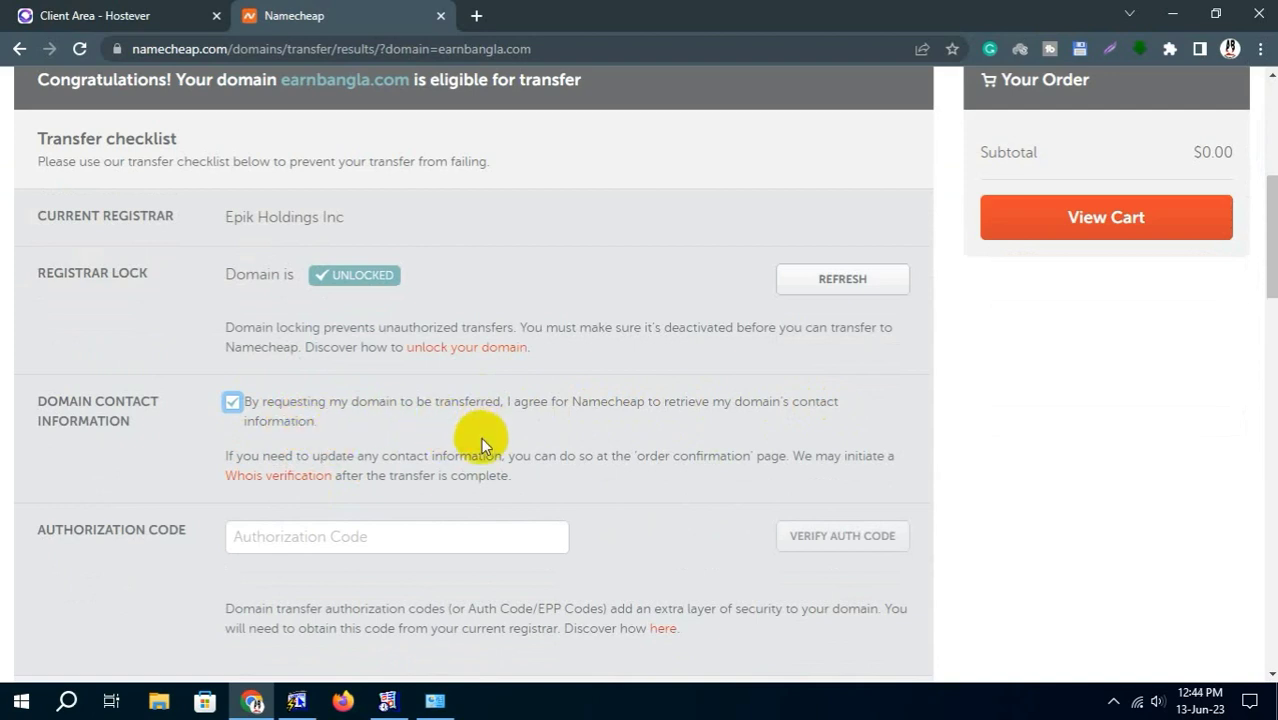
{"action": "scroll", "coordinate": [300, 523], "scroll_direction": "down", "scroll_amount": 2}
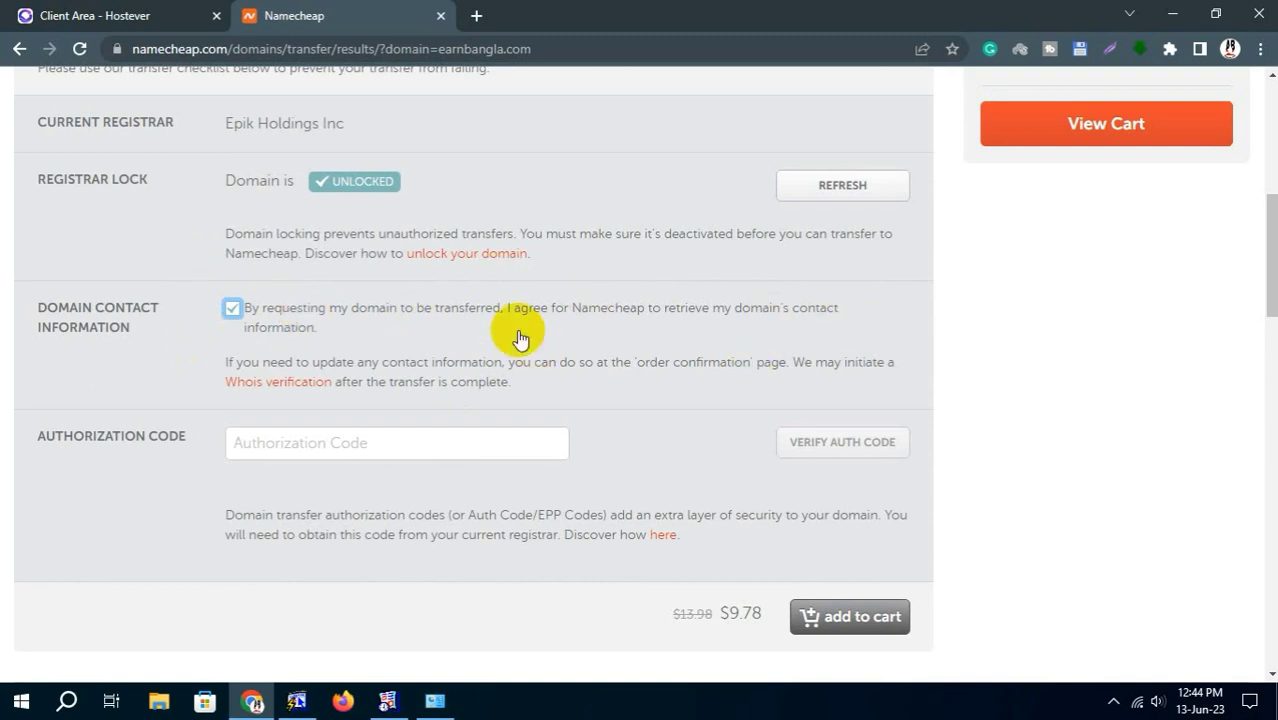
{"action": "left_click", "coordinate": [372, 455]}
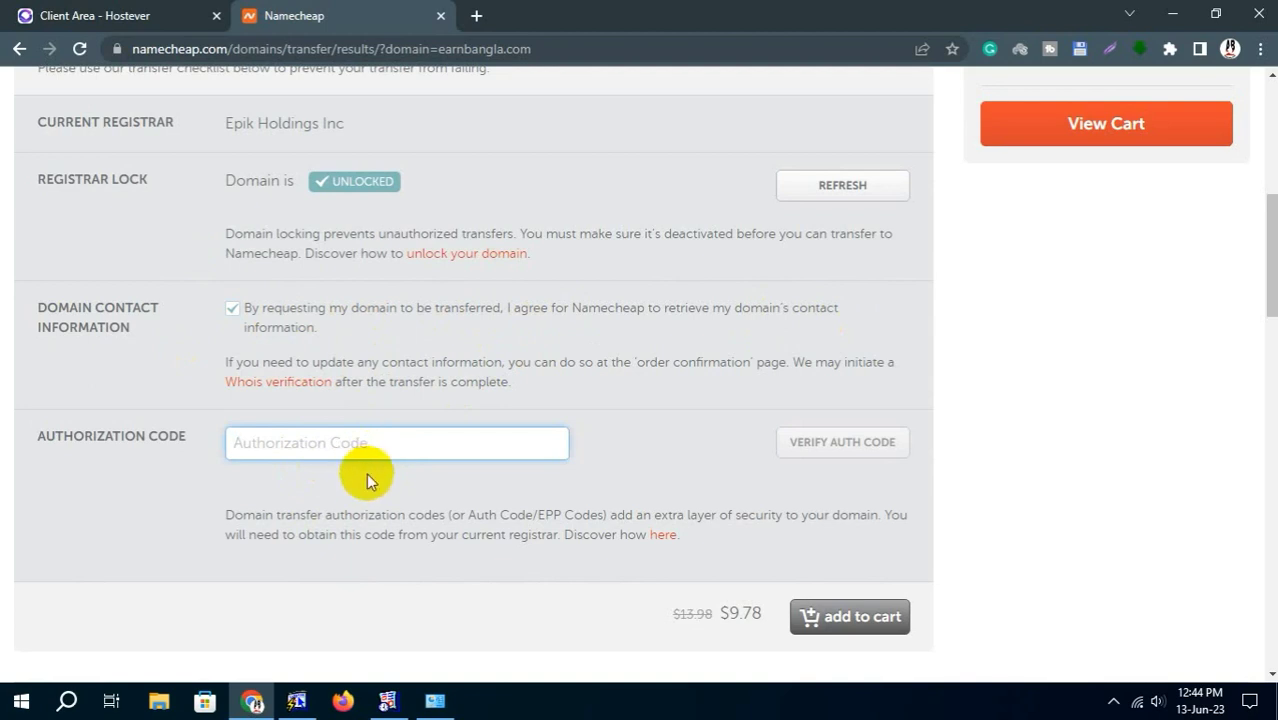
Step: Reveal and copy earnbangla.com's EPP code in Hostever, then return to Namecheap's transfer page
{"action": "left_click", "coordinate": [108, 12]}
{"action": "scroll", "coordinate": [371, 508], "scroll_direction": "down", "scroll_amount": 1}
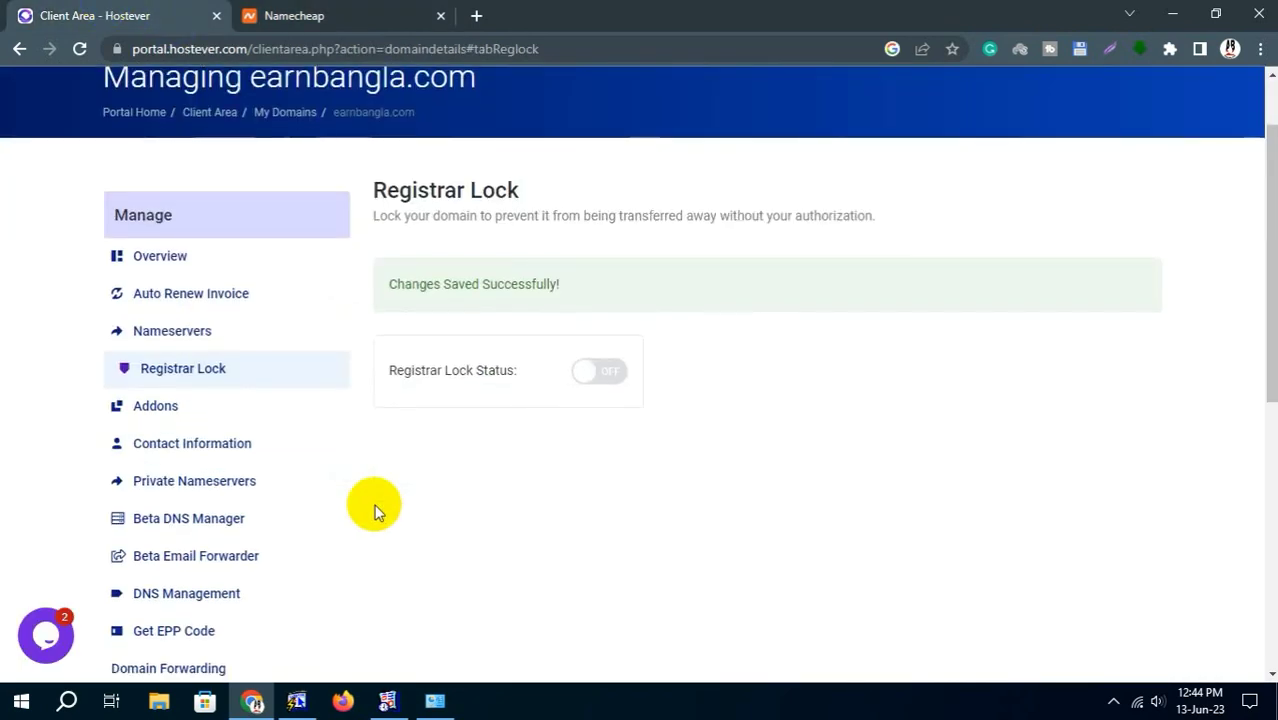
{"action": "scroll", "coordinate": [212, 541], "scroll_direction": "down", "scroll_amount": 2}
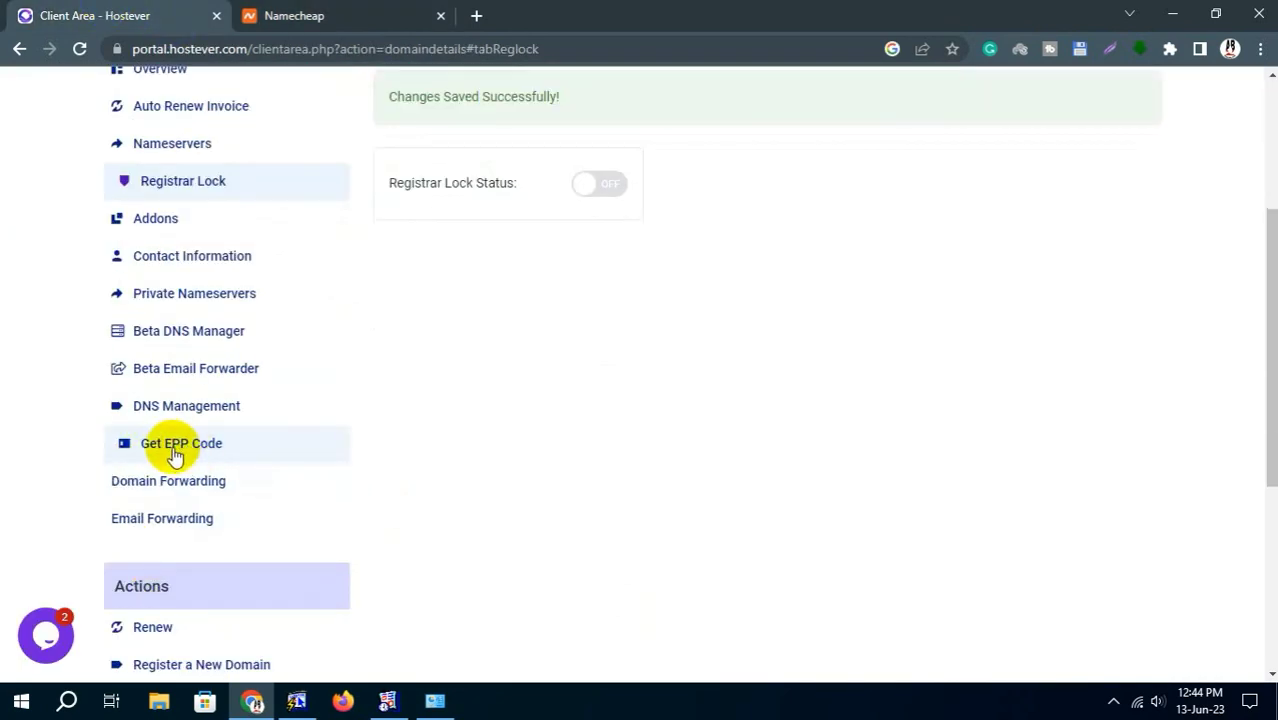
{"action": "left_click", "coordinate": [229, 455]}
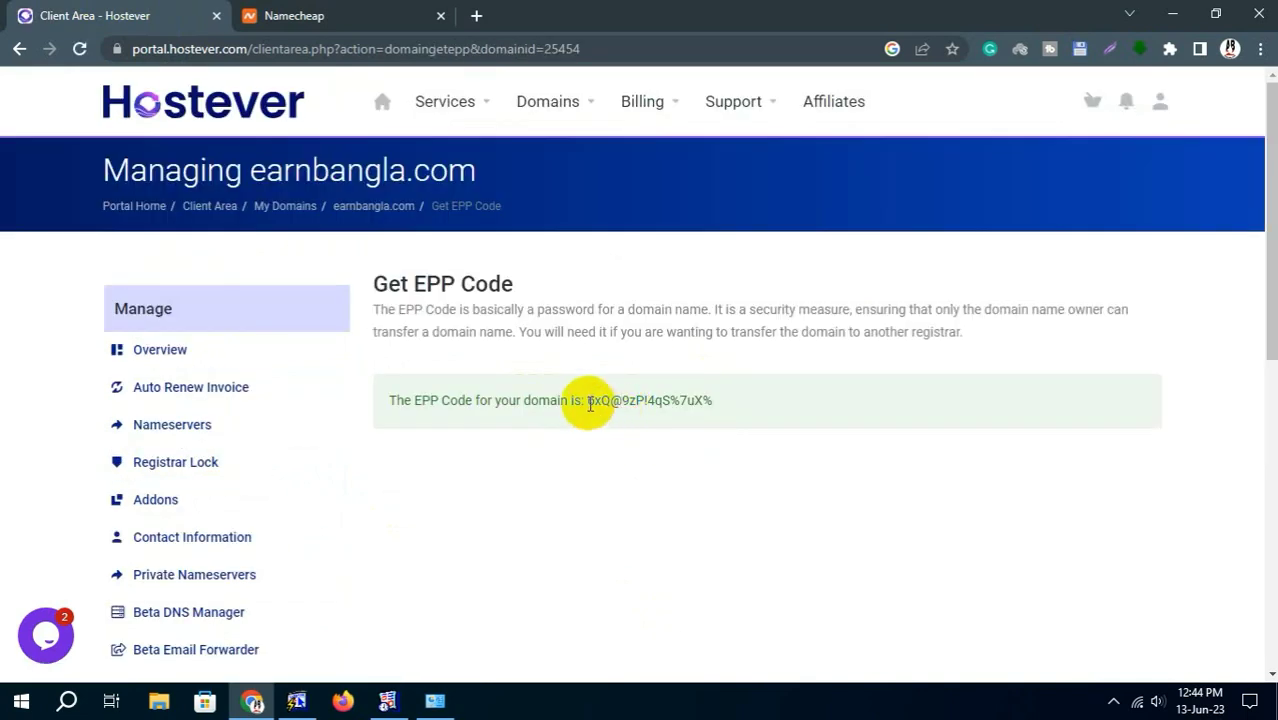
{"action": "left_click_drag", "start_coordinate": [587, 402], "coordinate": [713, 403]}
{"action": "key", "text": "ctrl+c"}
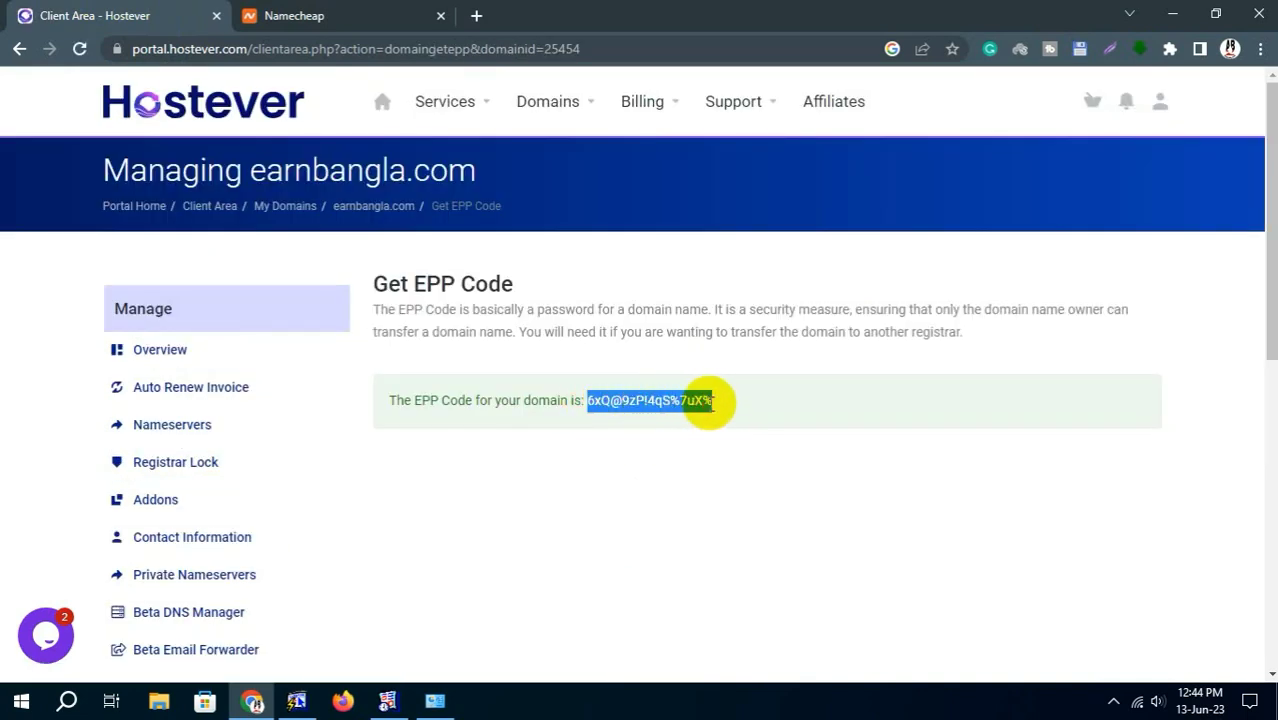
{"action": "left_click", "coordinate": [328, 18]}
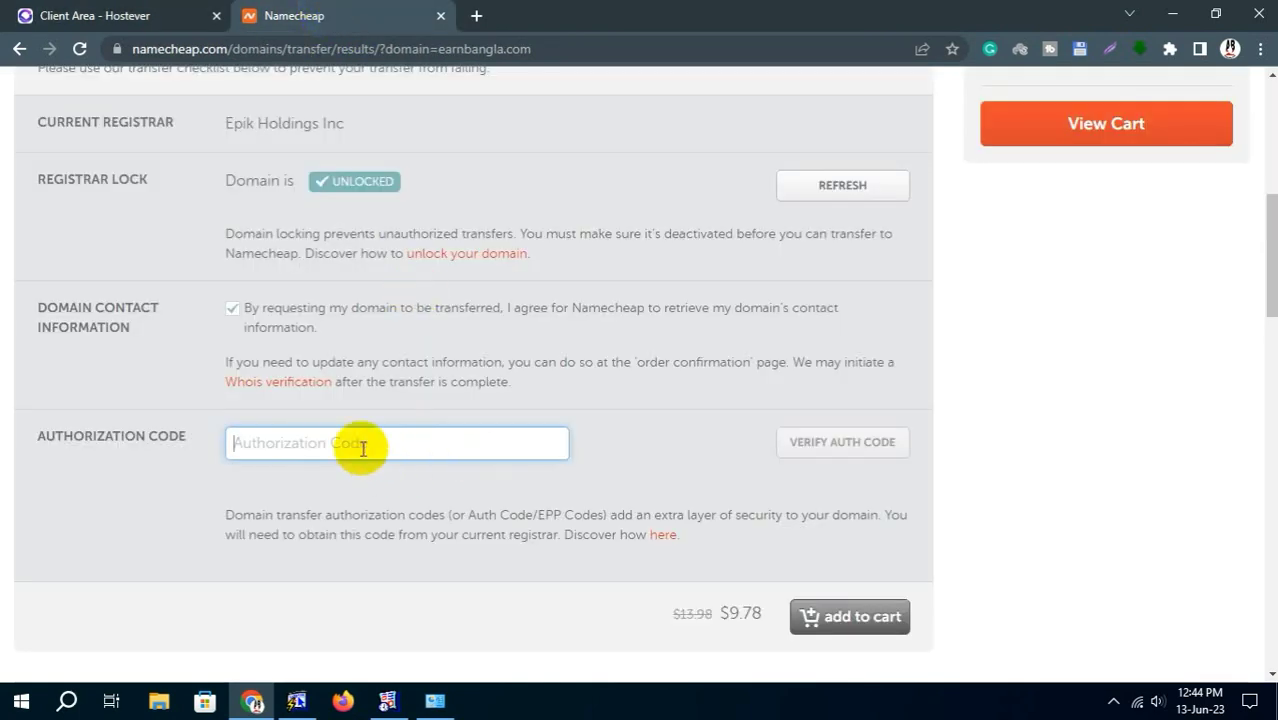
Step: Paste and verify the EPP authorization code, then add the 1-year earnbangla.com transfer to the cart
{"action": "key", "text": "ctrl+v"}
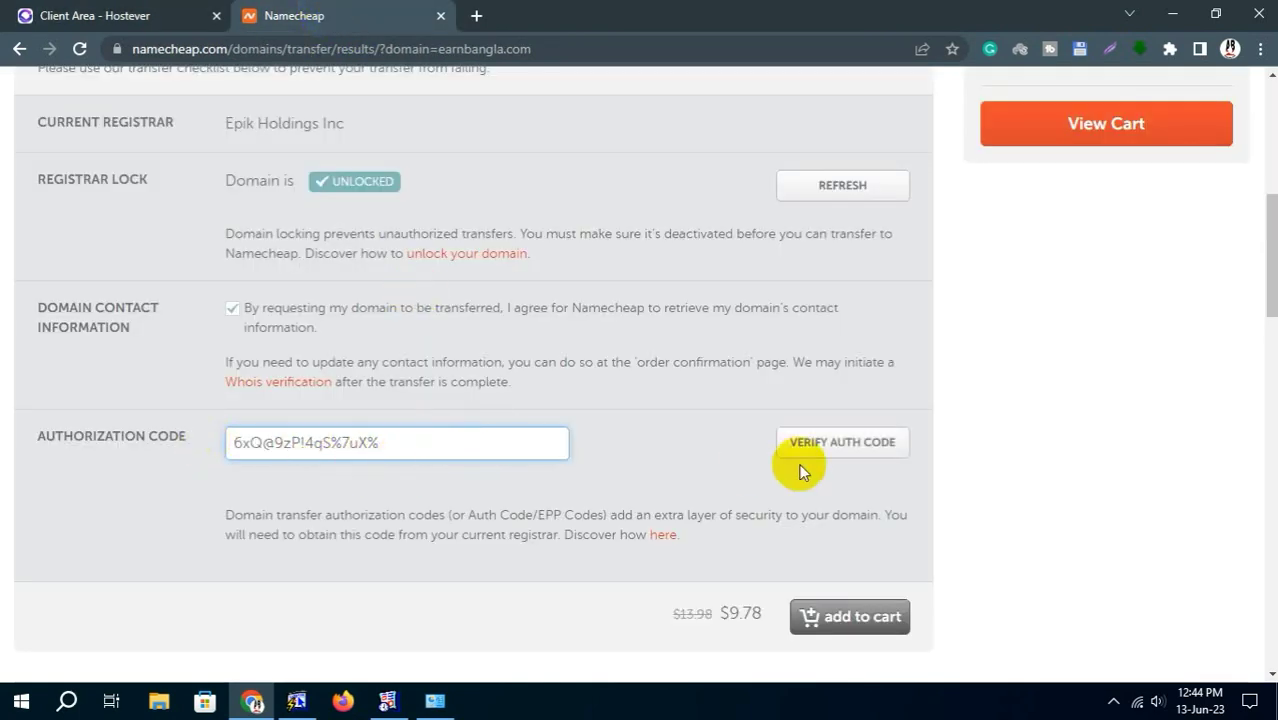
{"action": "left_click", "coordinate": [845, 450]}
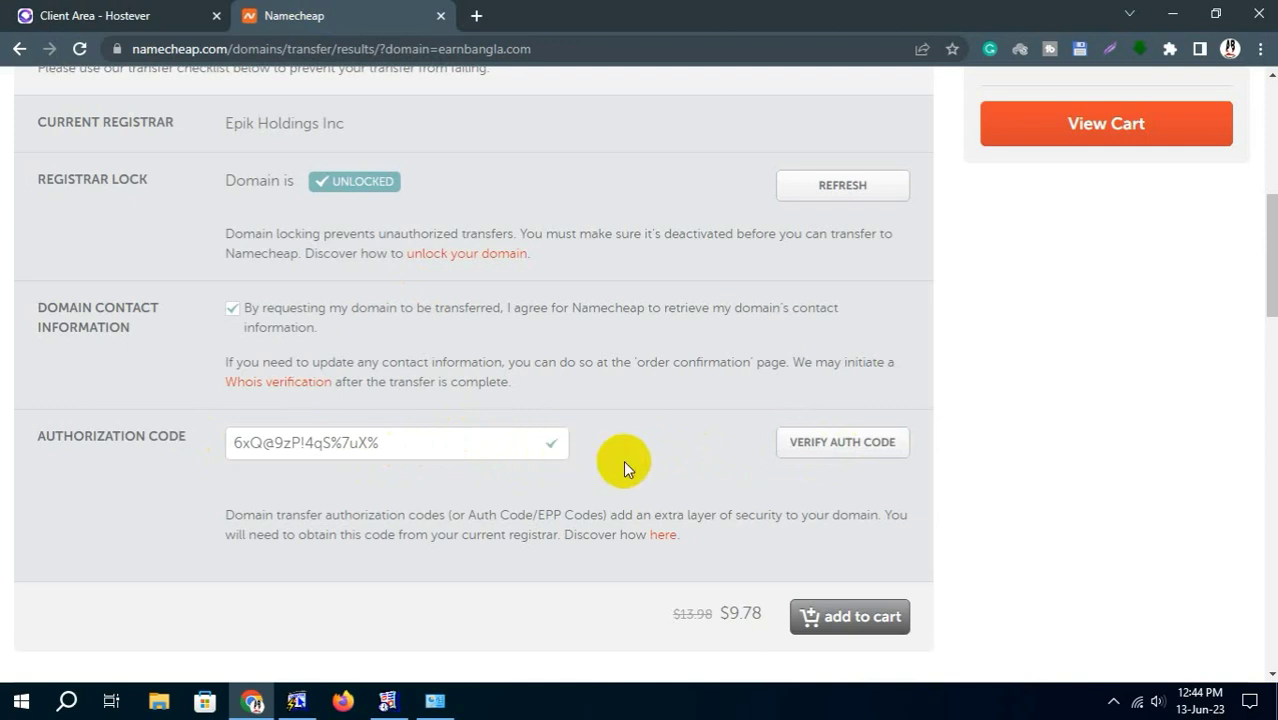
{"action": "left_click", "coordinate": [830, 615]}
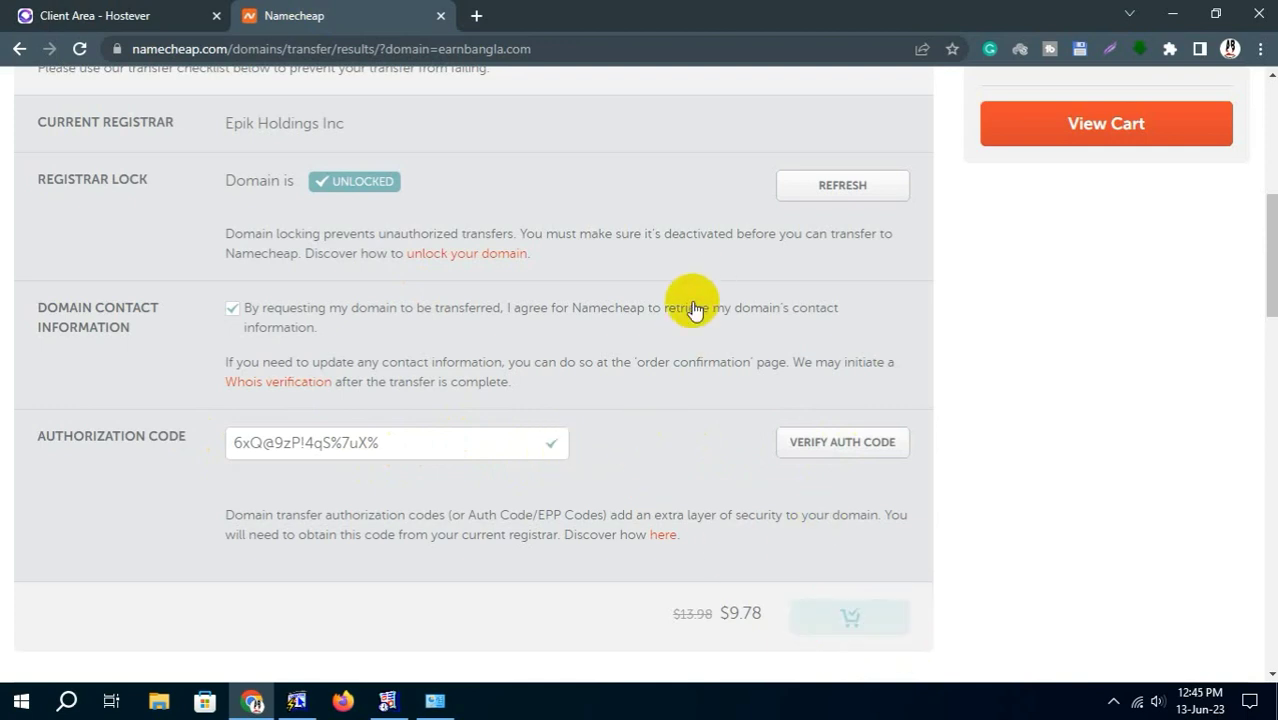
{"action": "scroll", "coordinate": [1192, 320], "scroll_direction": "up", "scroll_amount": 3}
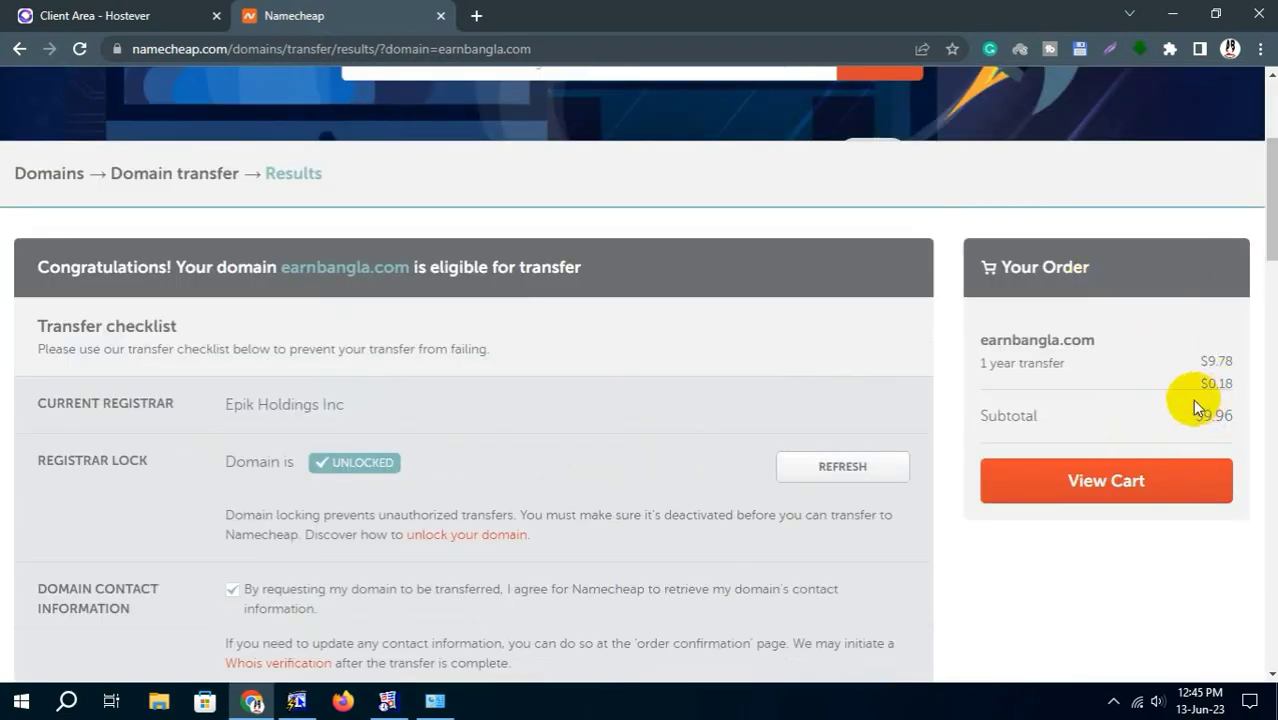
{"action": "scroll", "coordinate": [1192, 400], "scroll_direction": "down", "scroll_amount": 1}
{"action": "scroll", "coordinate": [750, 400], "scroll_direction": "down", "scroll_amount": 2}
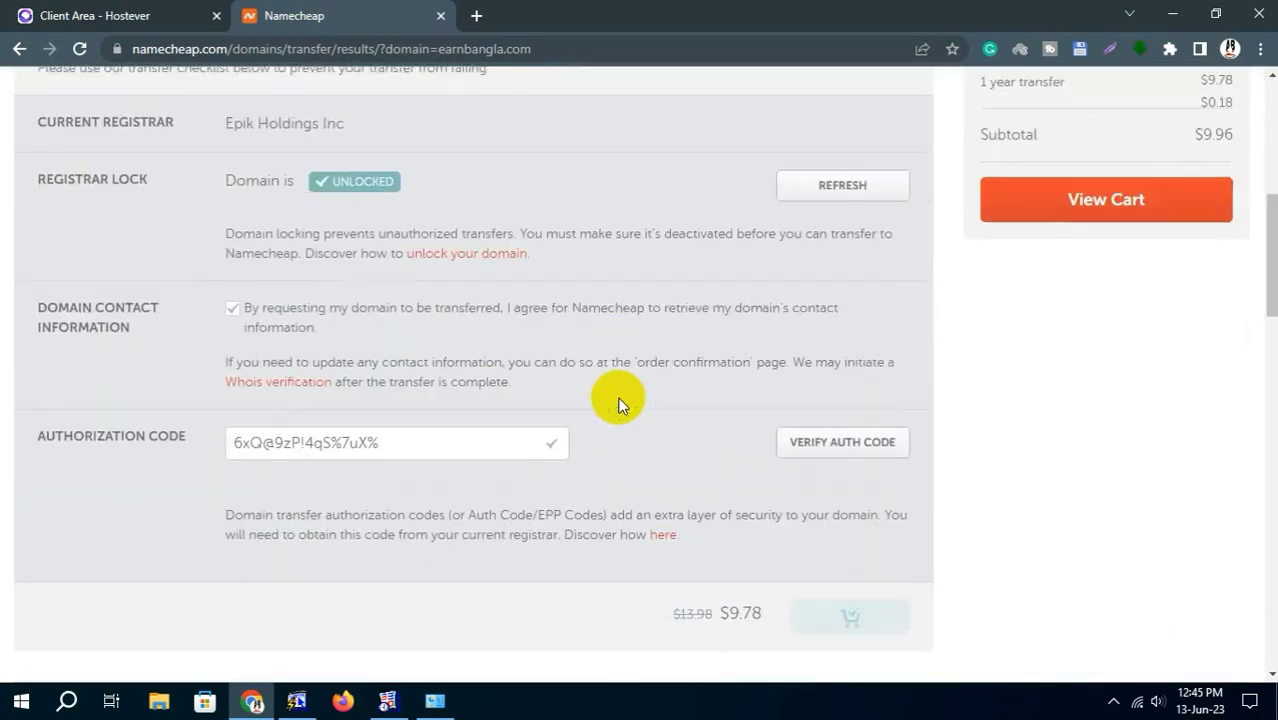
{"action": "scroll", "coordinate": [1000, 360], "scroll_direction": "up", "scroll_amount": 2}
Step: Apply promo code SUNNYDMNS in the cart, triggering a login-required notice
{"action": "left_click", "coordinate": [1045, 380]}
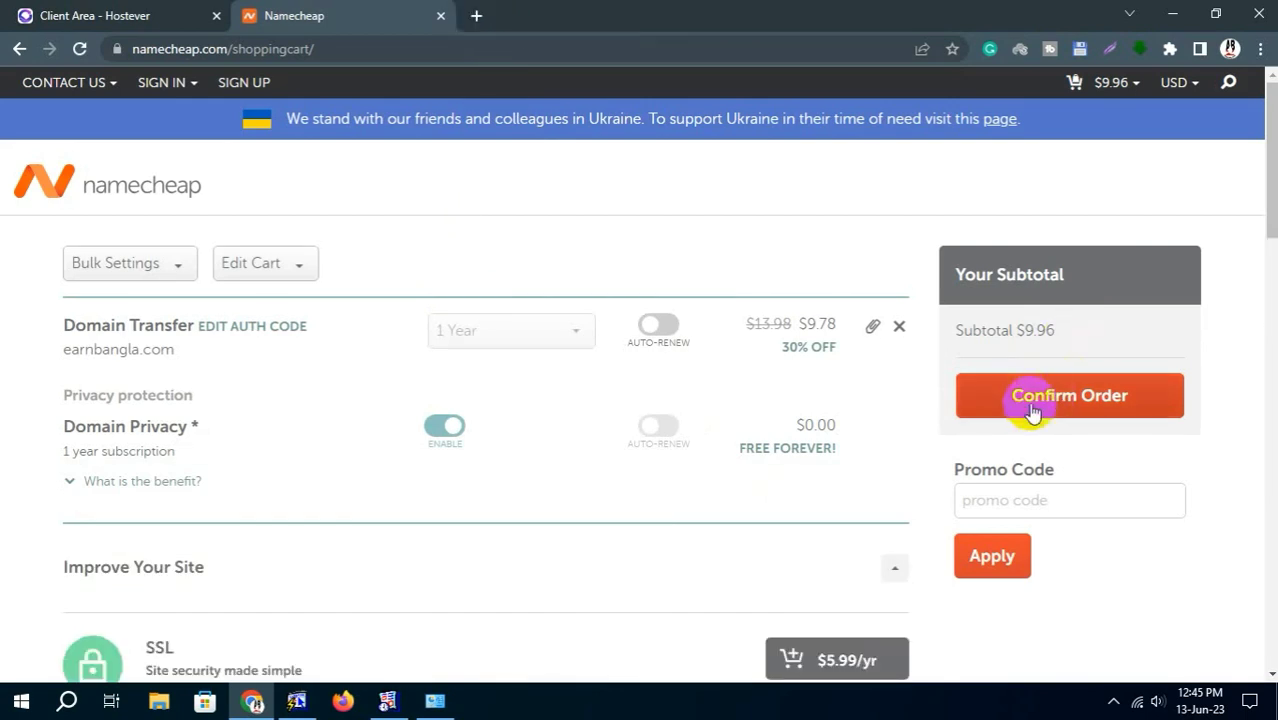
{"action": "scroll", "coordinate": [1030, 408], "scroll_direction": "down", "scroll_amount": 1}
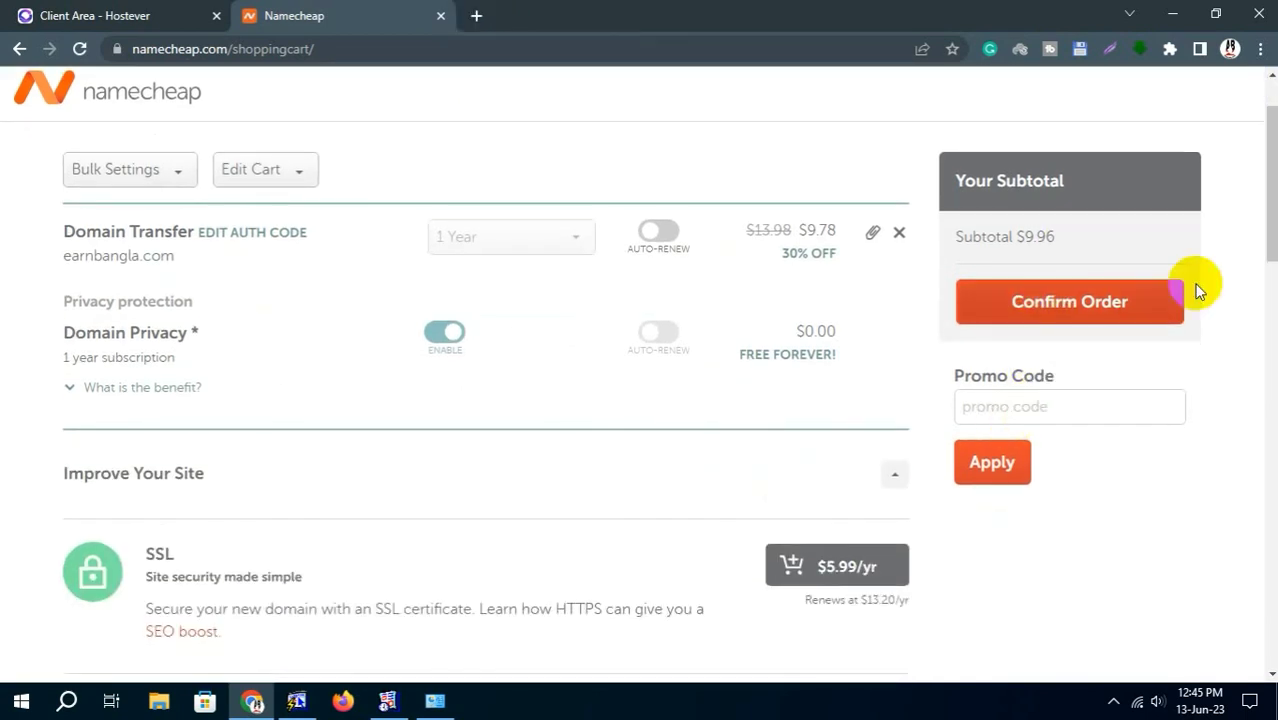
{"action": "left_click", "coordinate": [1018, 408]}
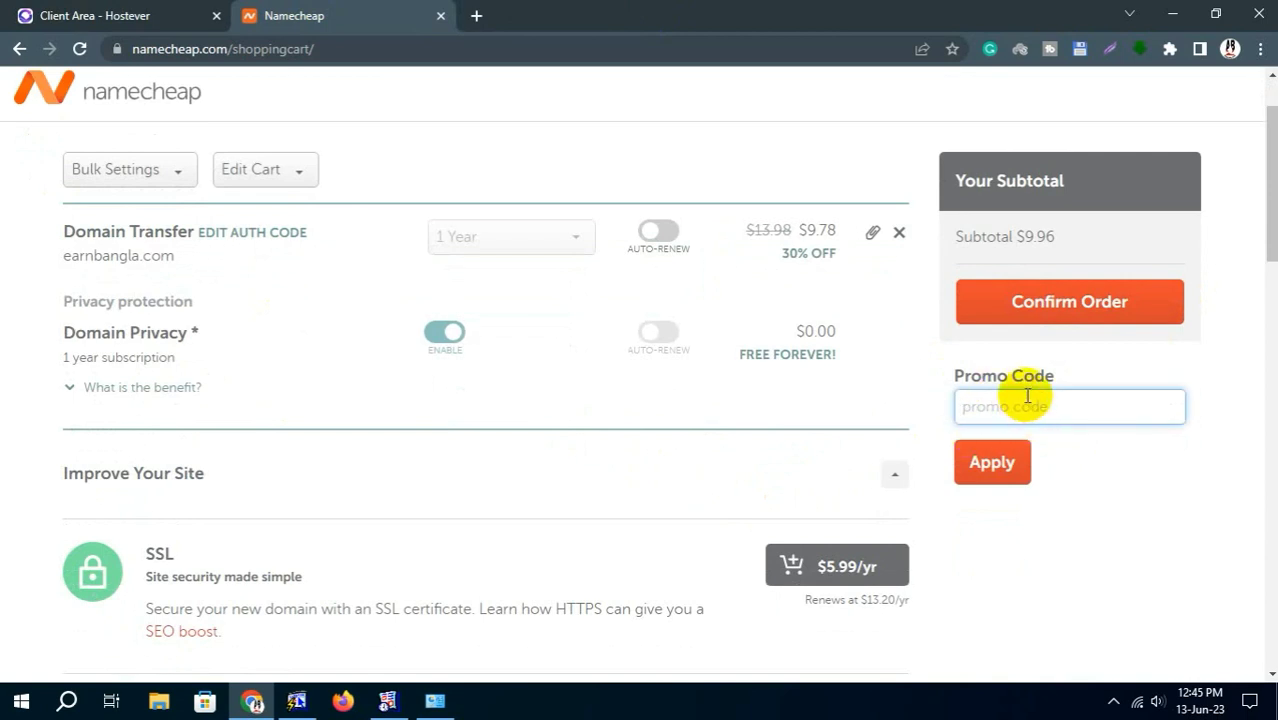
{"action": "type", "text": "SUNNYDMNS"}
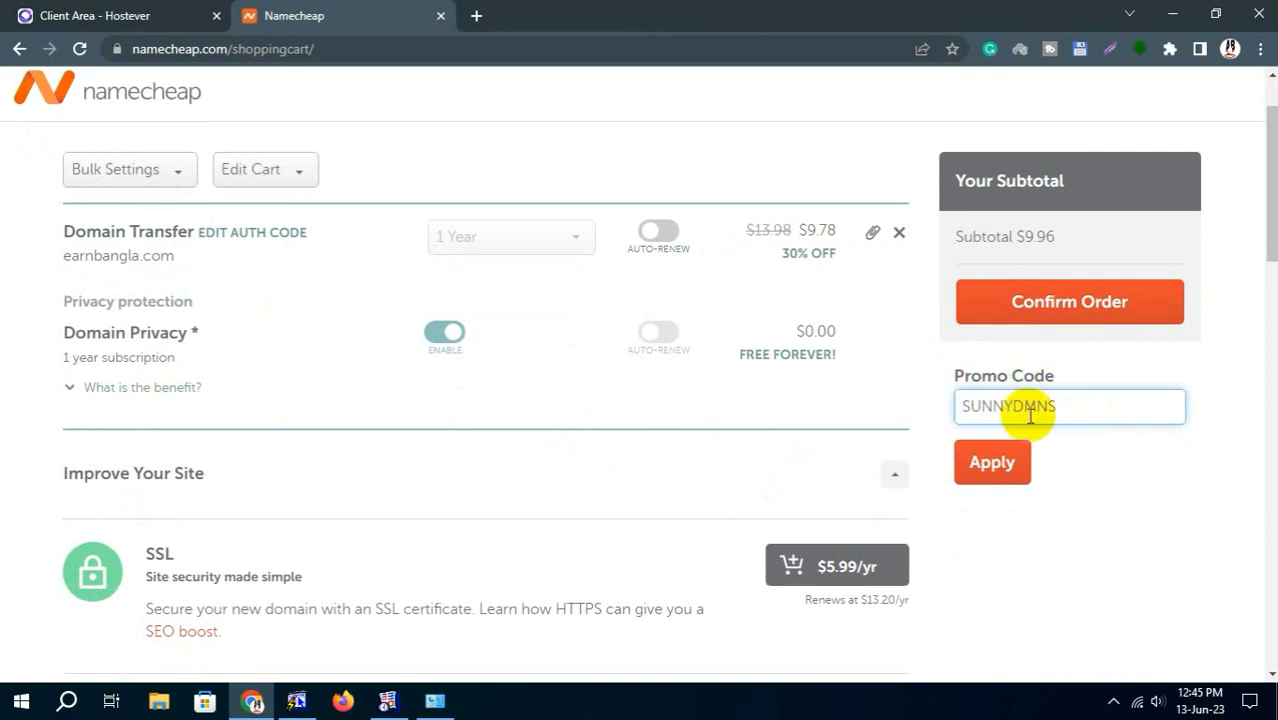
{"action": "left_click", "coordinate": [993, 470]}
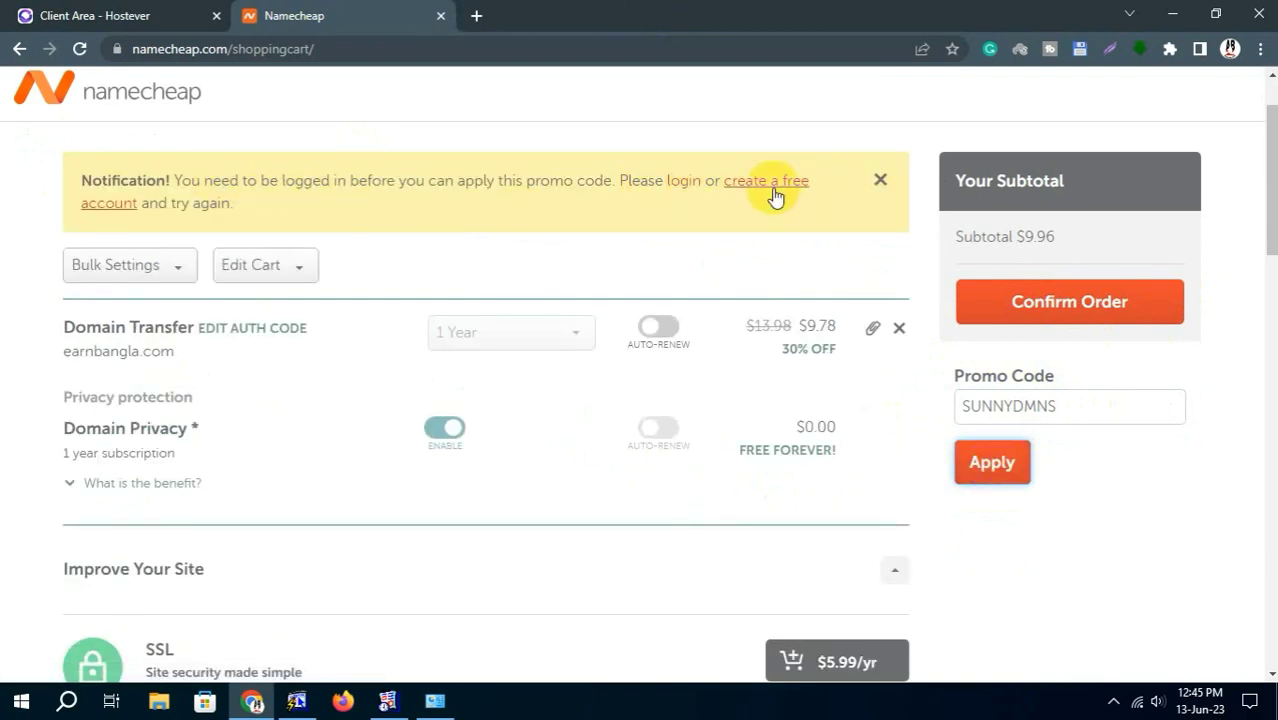
Step: Sign in to Namecheap and submit the emailed device verification code to return to the cart
{"action": "left_click", "coordinate": [686, 188]}
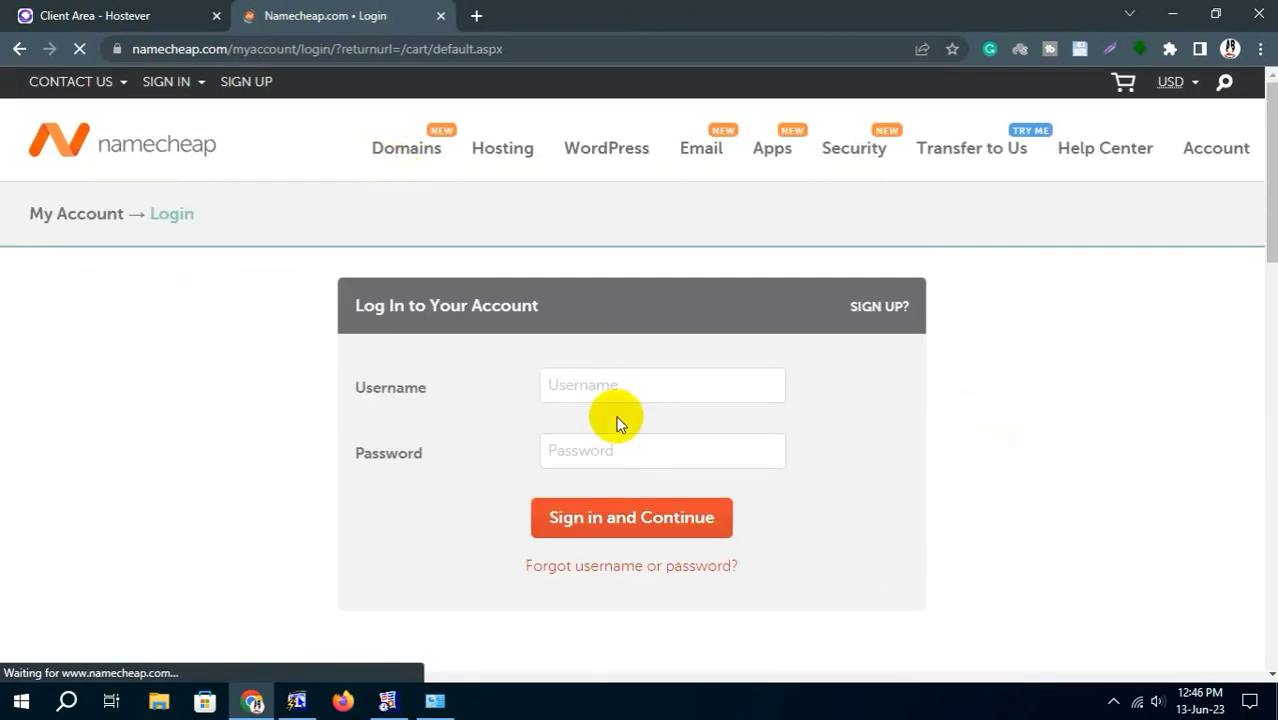
{"action": "left_click", "coordinate": [582, 388]}
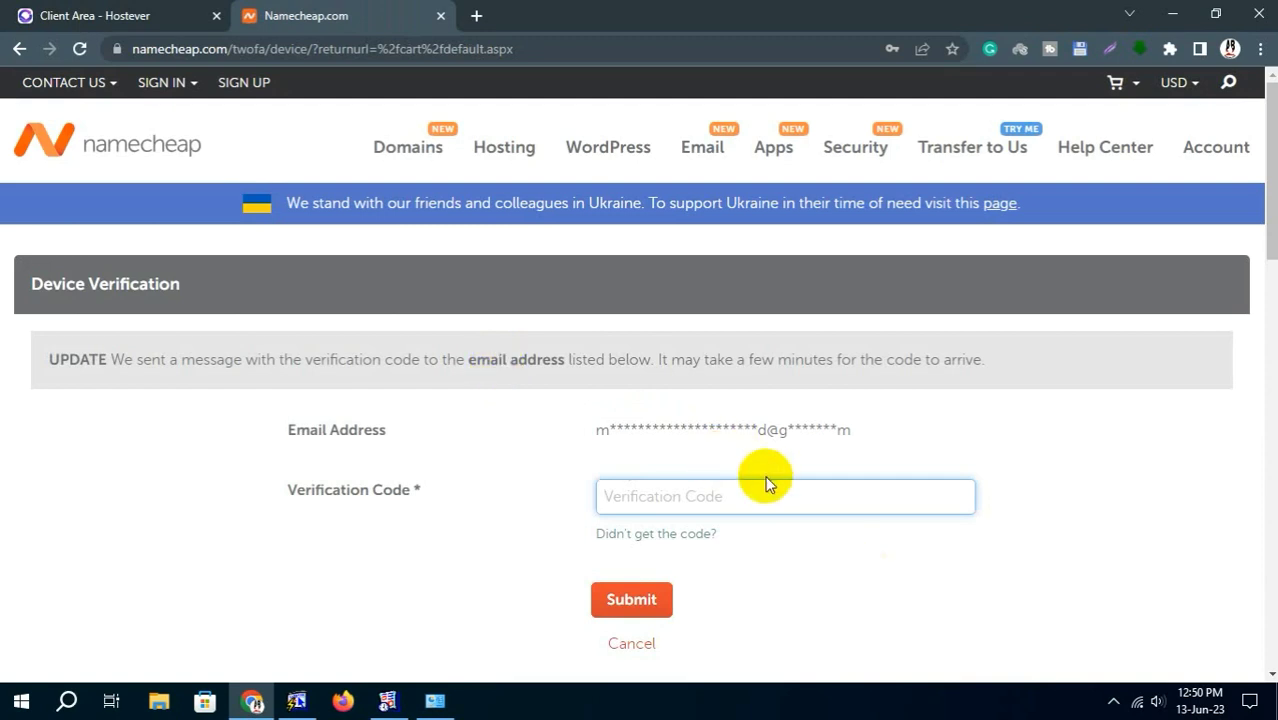
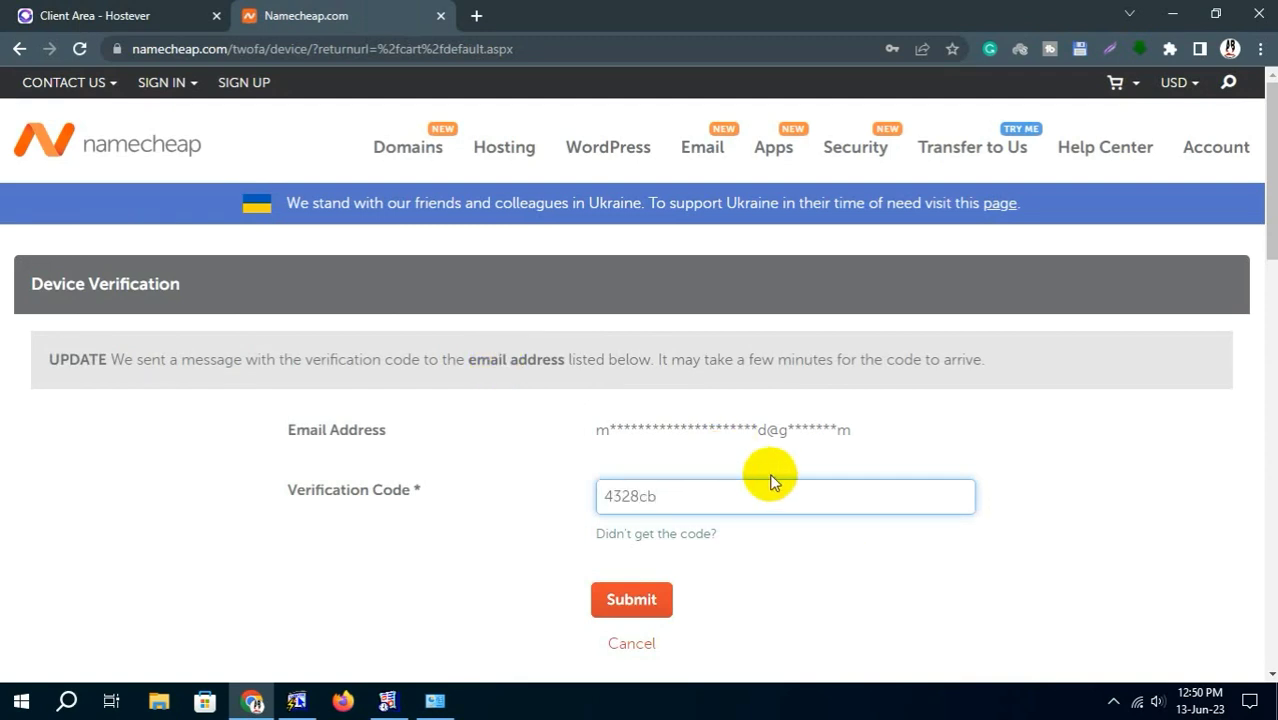
{"action": "left_click", "coordinate": [626, 605]}
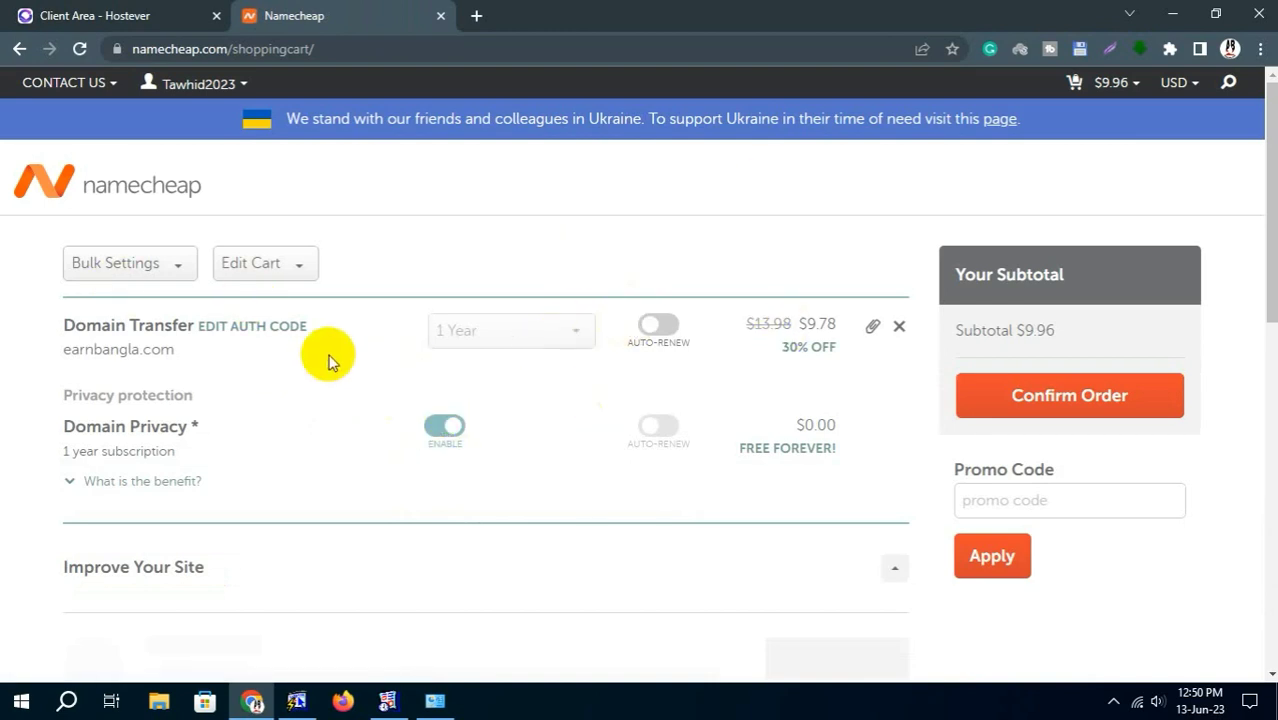
Step: Apply the SUNNYDMNS coupon, lowering the subtotal from $9.96 to $9.76
{"action": "left_click", "coordinate": [1034, 501]}
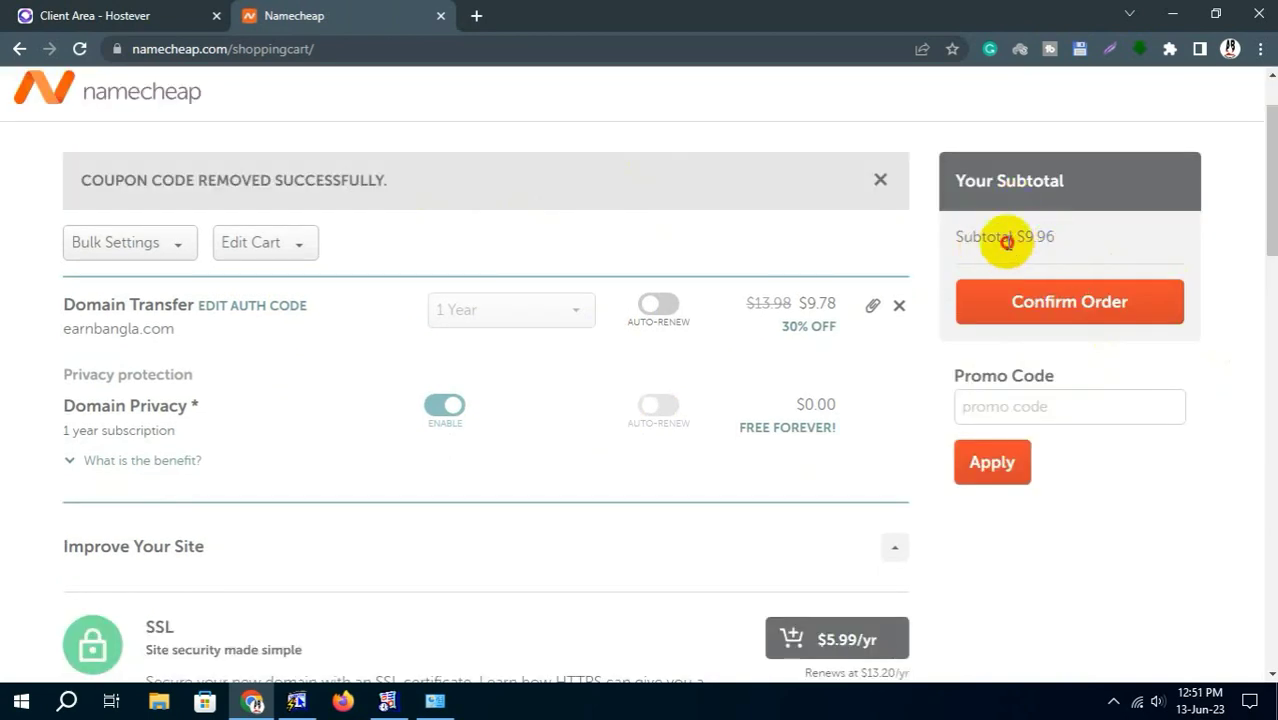
{"action": "left_click_drag", "start_coordinate": [1010, 243], "coordinate": [1087, 250]}
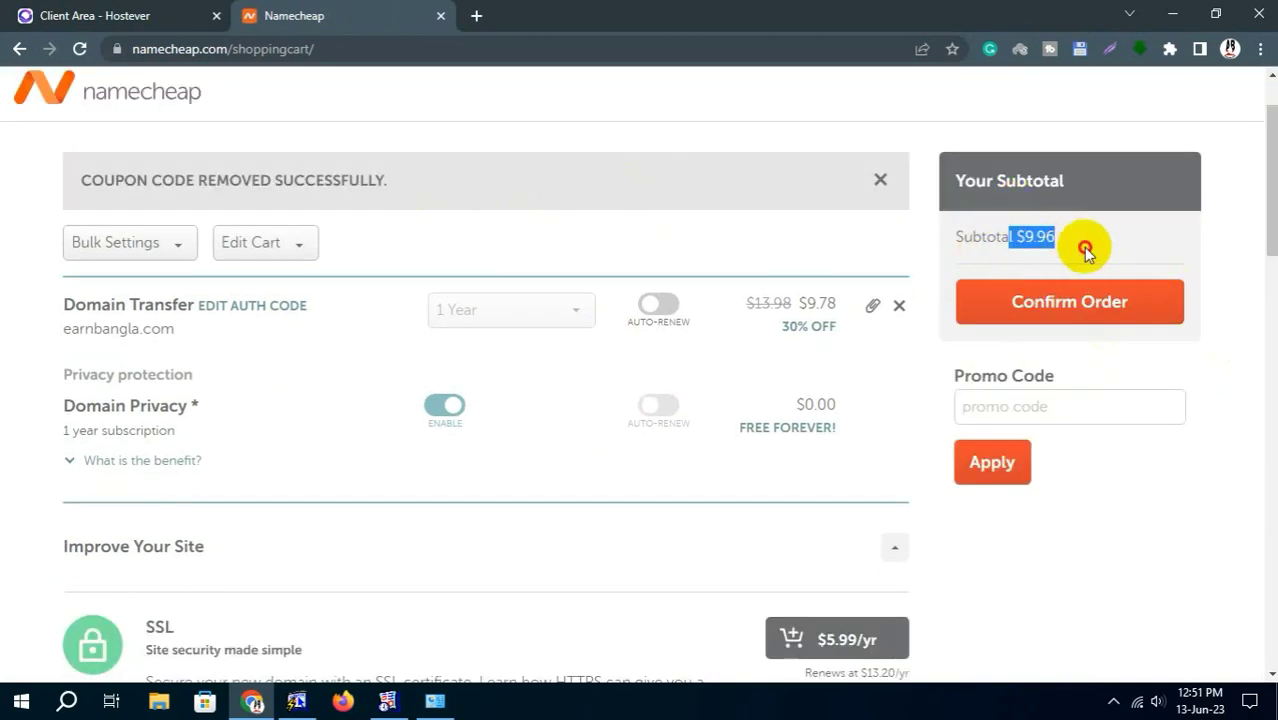
{"action": "left_click", "coordinate": [1030, 405]}
{"action": "type", "text": "SUNNYDMNS"}
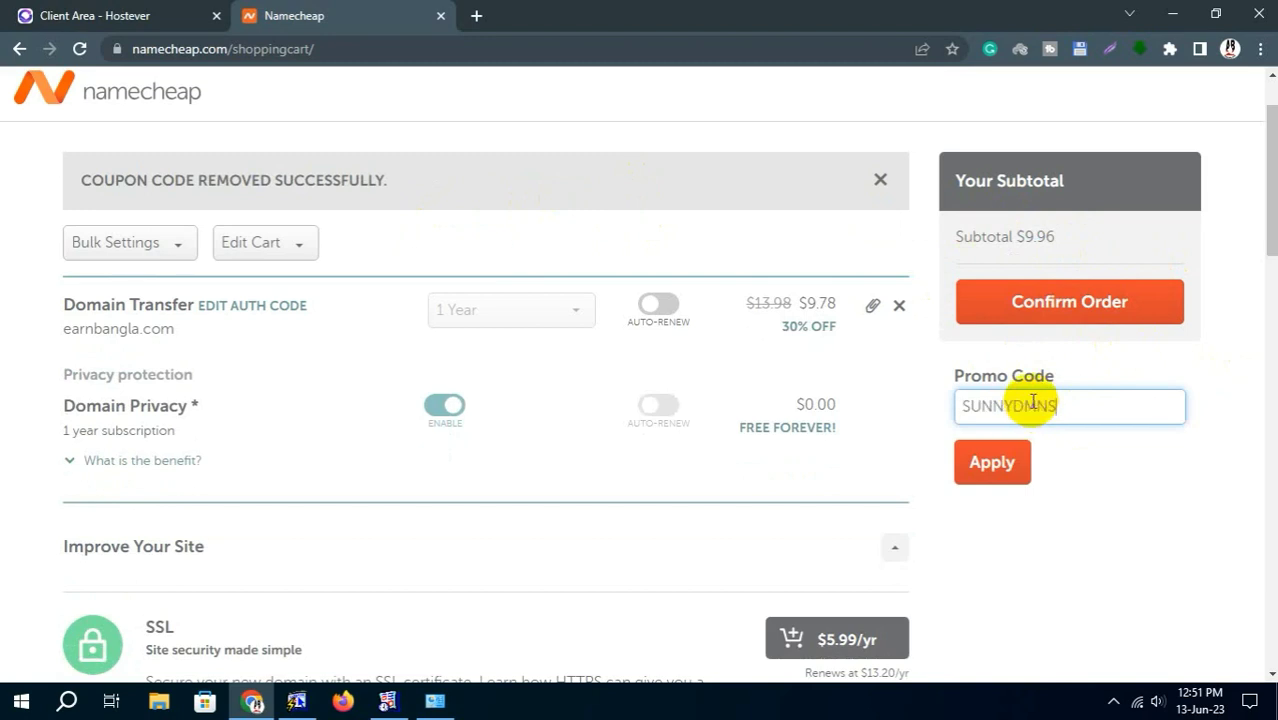
{"action": "left_click", "coordinate": [985, 468]}
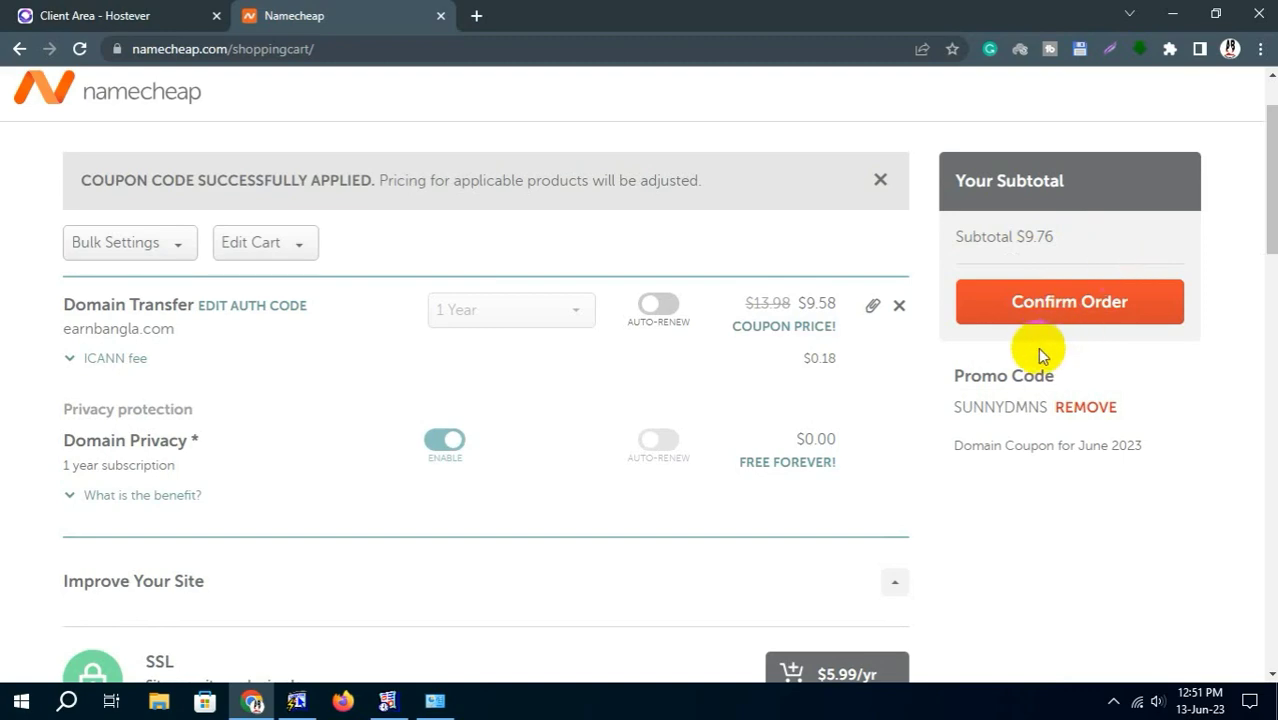
Step: Confirm the earnbangla.com transfer order to proceed to payment
{"action": "scroll", "coordinate": [1198, 262], "scroll_direction": "down", "scroll_amount": 3}
{"action": "scroll", "coordinate": [1141, 277], "scroll_direction": "up", "scroll_amount": 4}
{"action": "left_click", "coordinate": [1009, 398]}
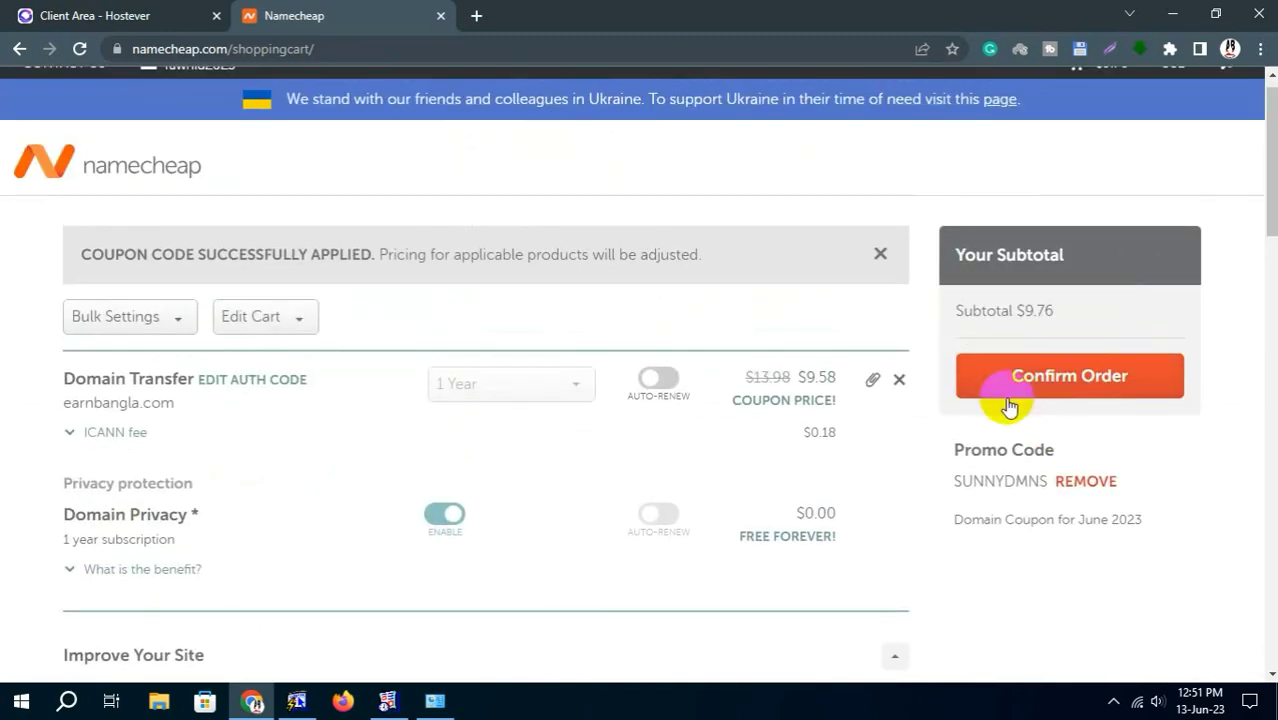
{"action": "left_click", "coordinate": [1067, 388]}
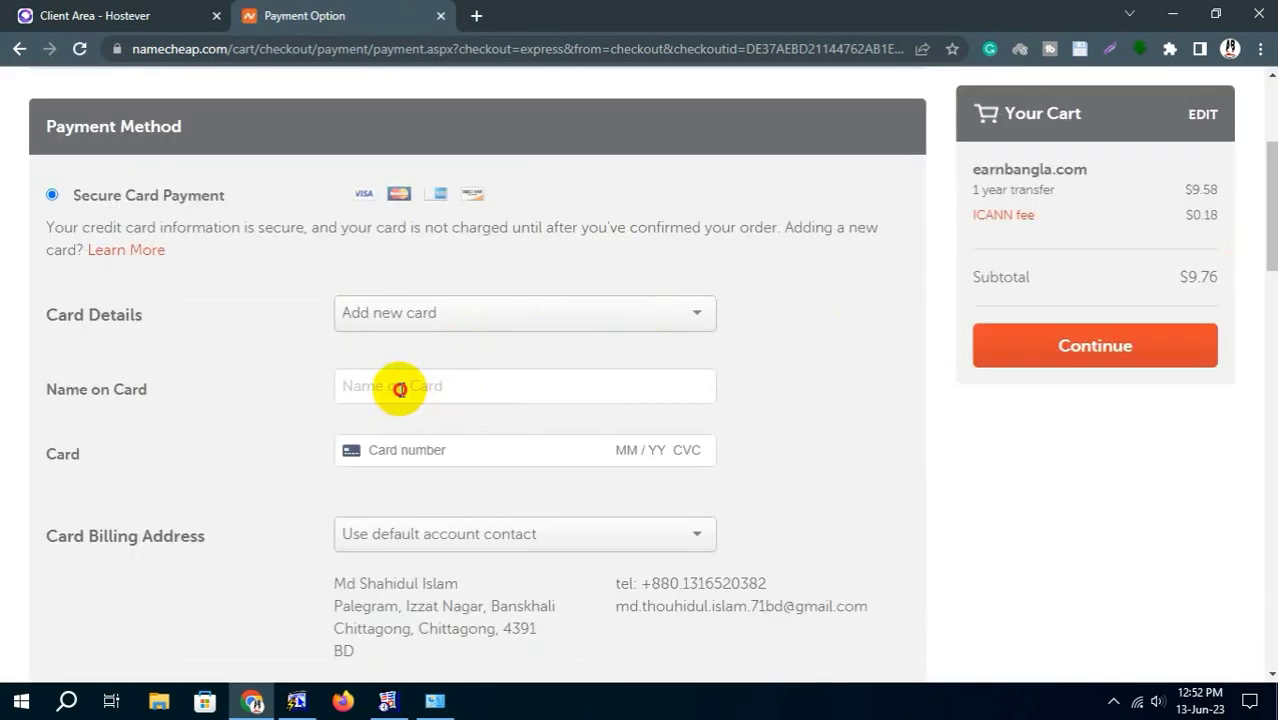
Step: Enter the cardholder name and card number, continue to Order Review, and decline saving the card
{"action": "left_click", "coordinate": [400, 389]}
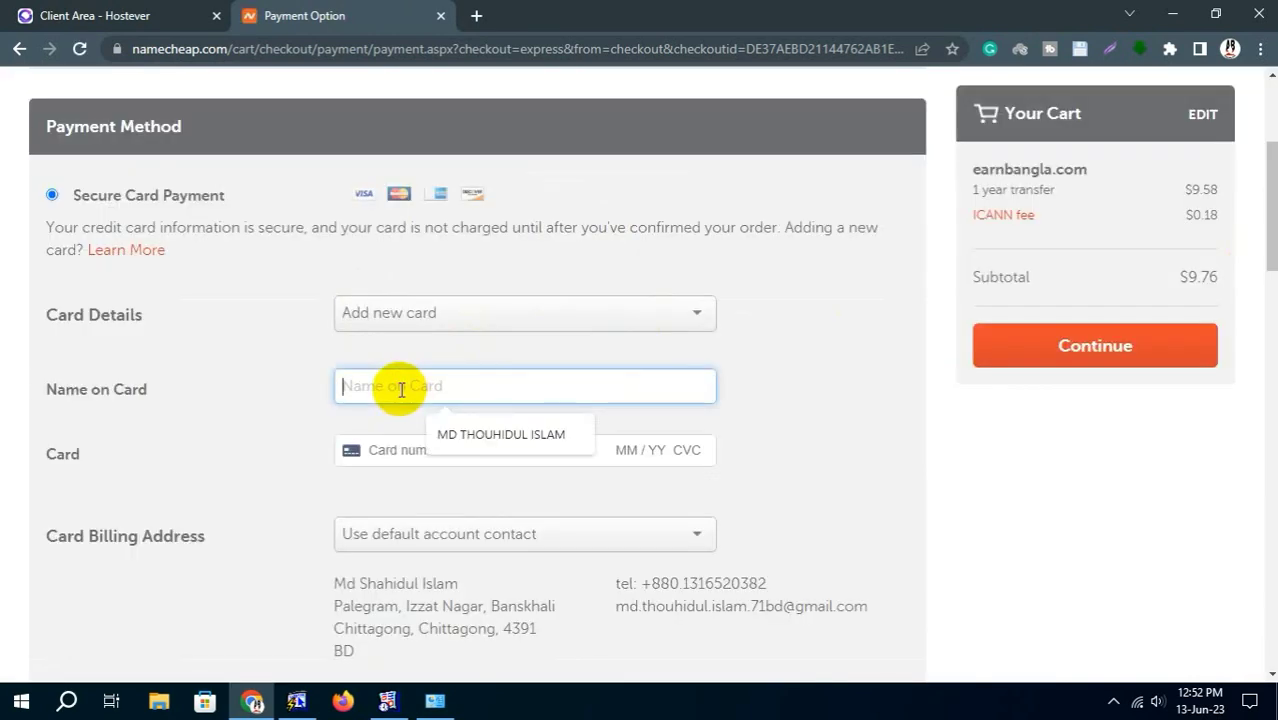
{"action": "left_click", "coordinate": [455, 432]}
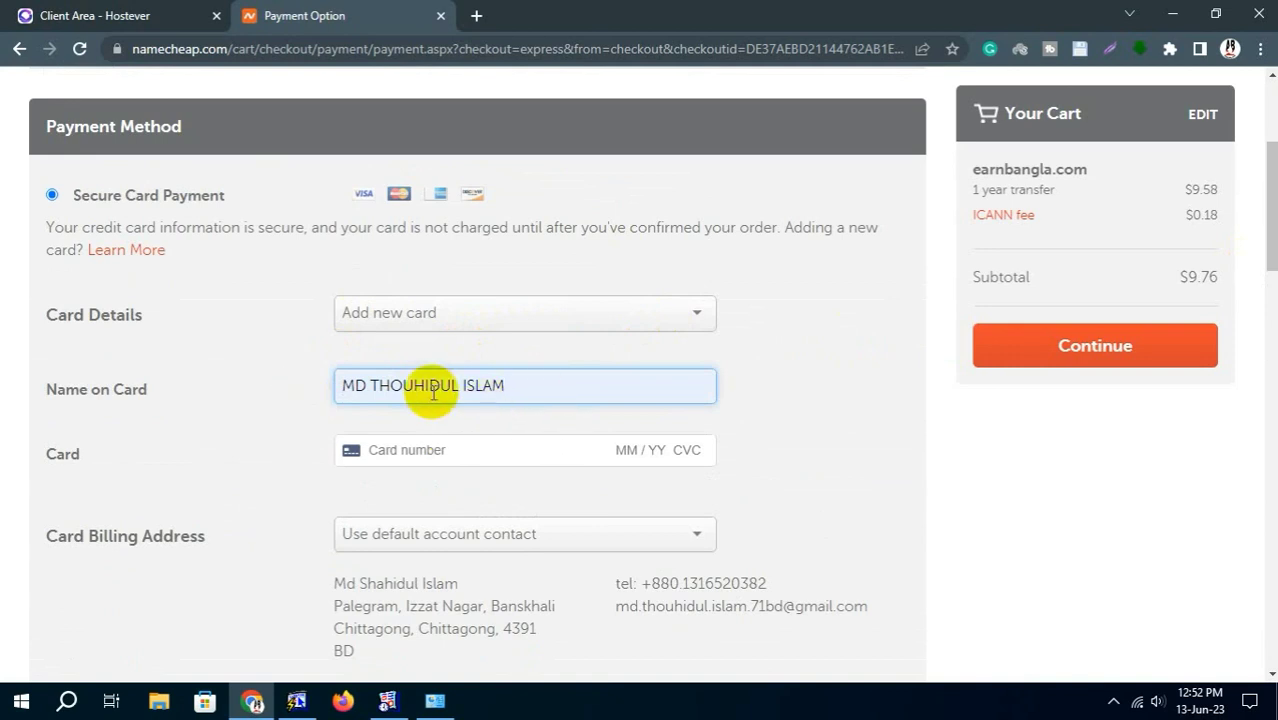
{"action": "left_click", "coordinate": [417, 461]}
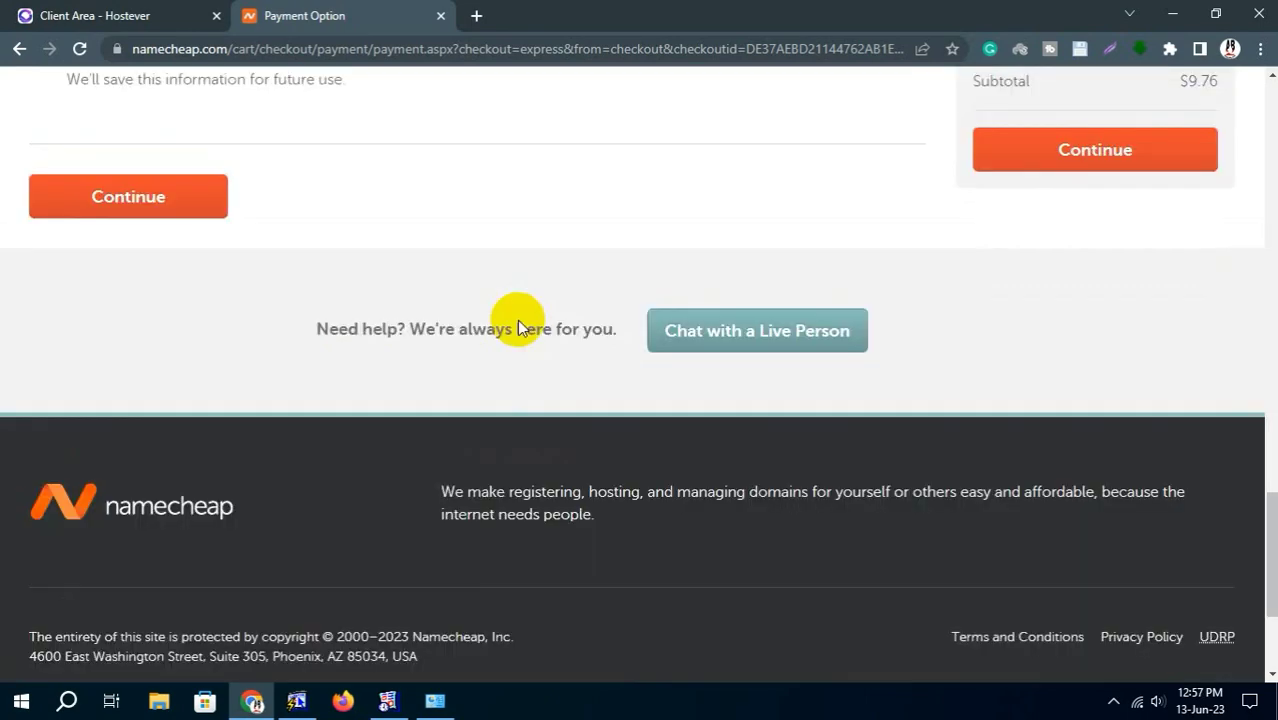
{"action": "scroll", "coordinate": [516, 322], "scroll_direction": "up", "scroll_amount": 3}
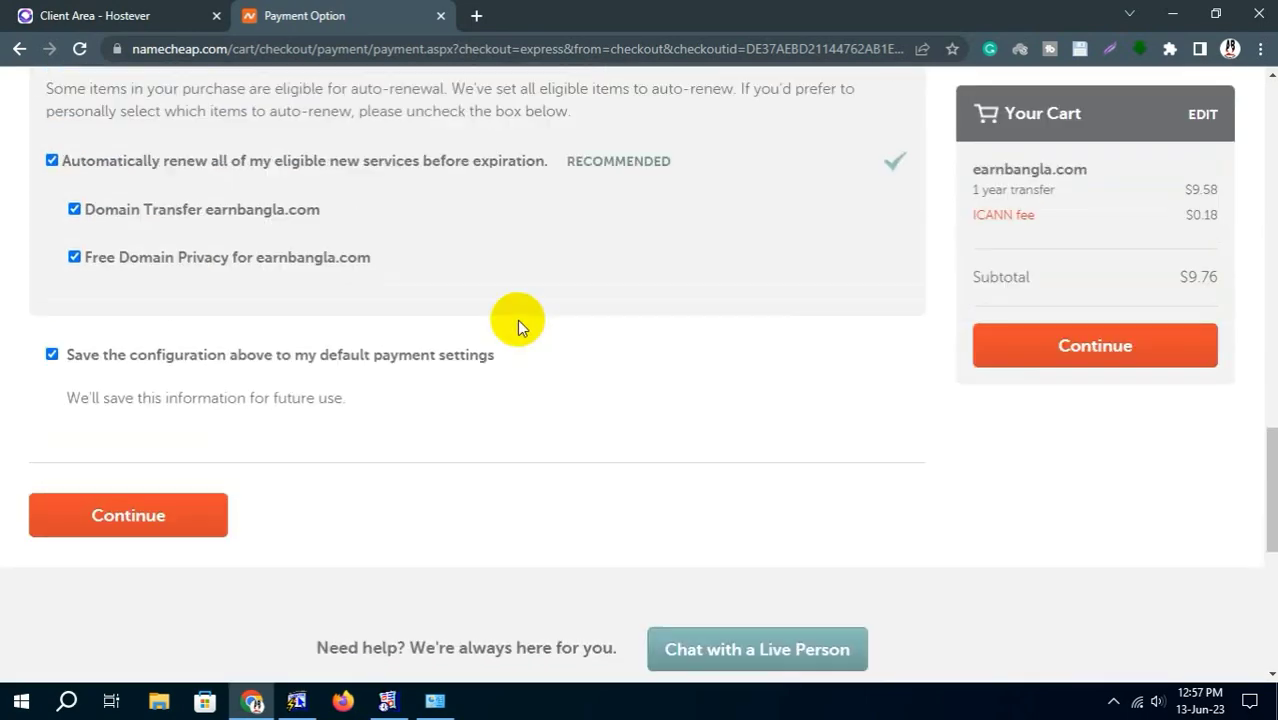
{"action": "left_click", "coordinate": [1062, 358]}
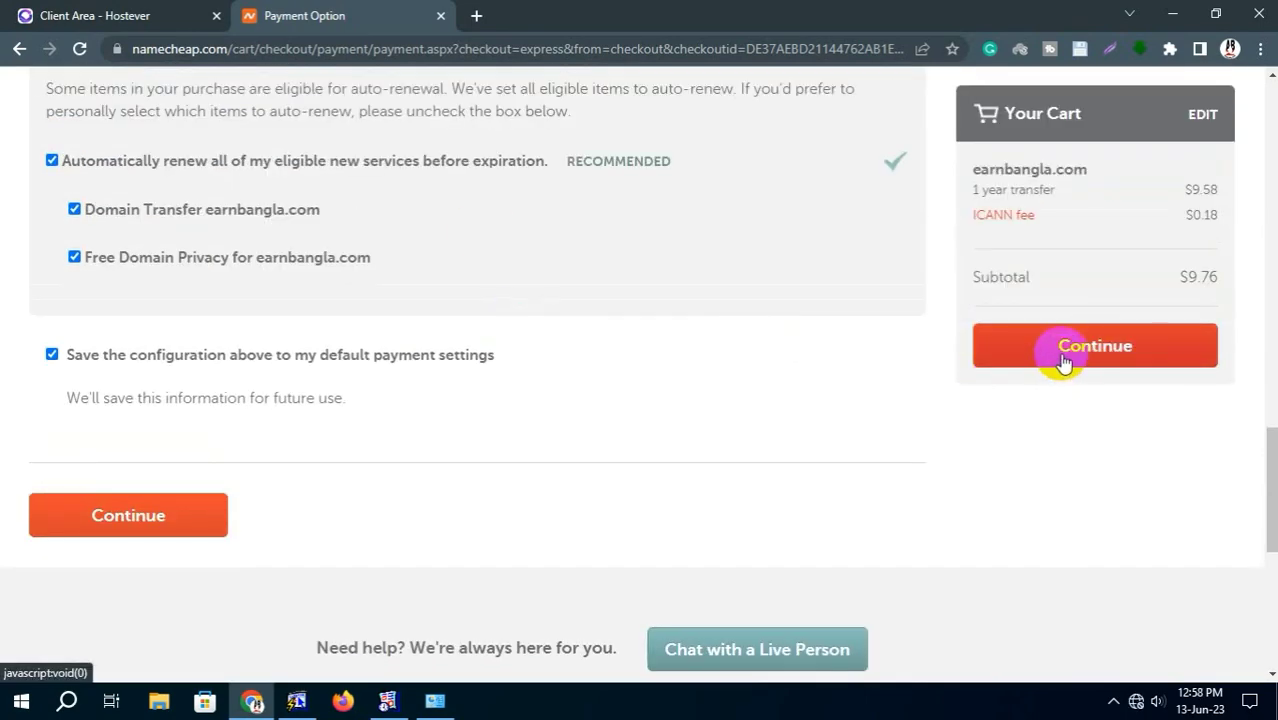
{"action": "left_click", "coordinate": [1066, 362]}
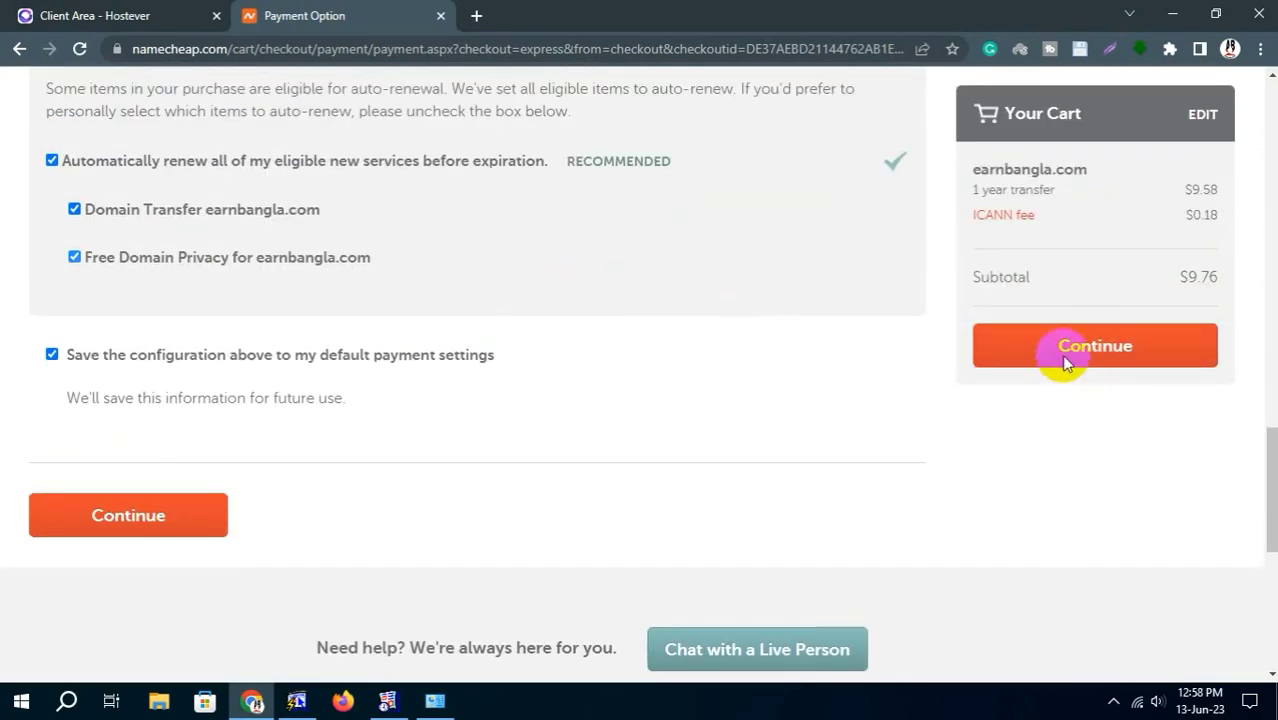
{"action": "left_click", "coordinate": [175, 521]}
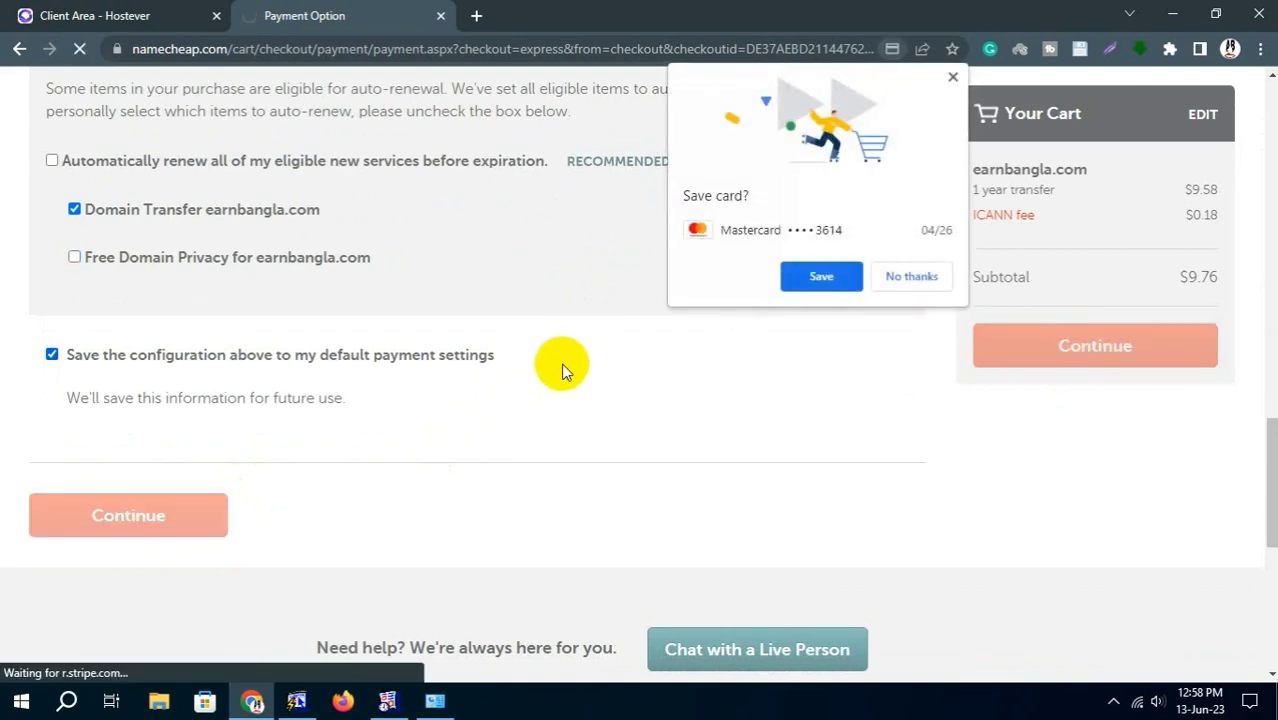
{"action": "left_click", "coordinate": [909, 284]}
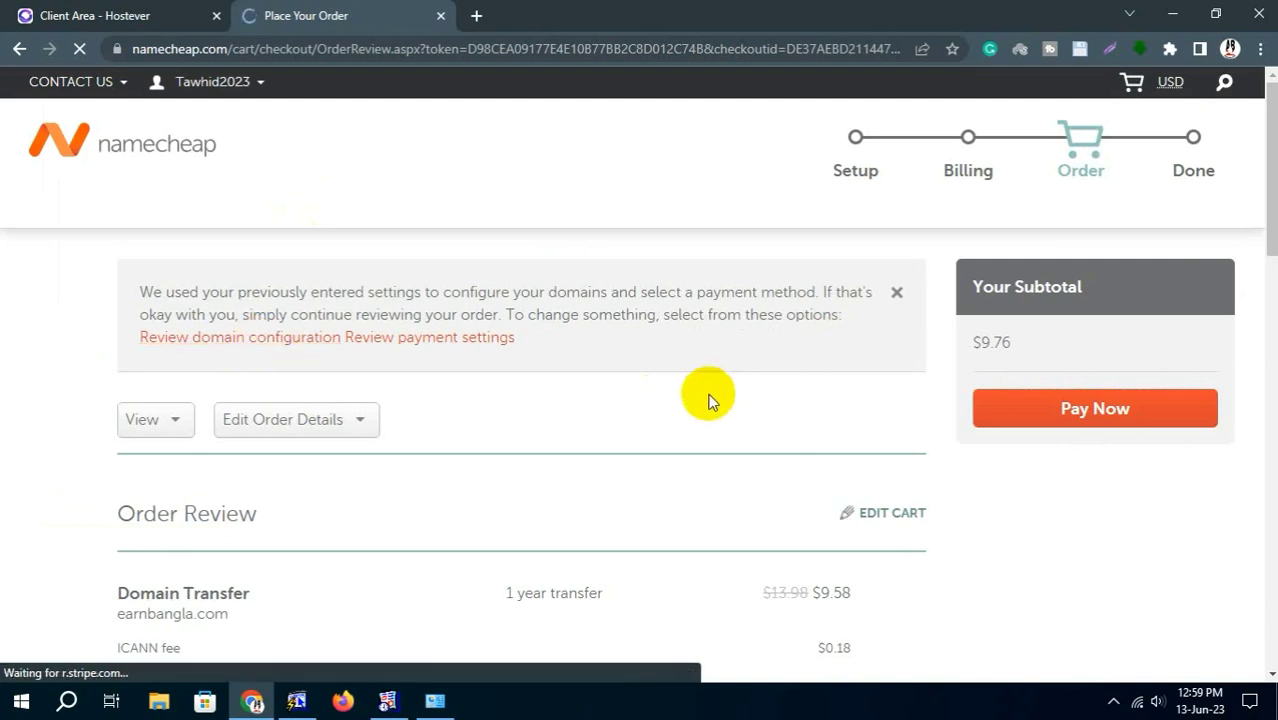
Step: Review the $9.76 order and pay for the earnbangla.com transfer with Pay Now
{"action": "scroll", "coordinate": [655, 420], "scroll_direction": "down", "scroll_amount": 2}
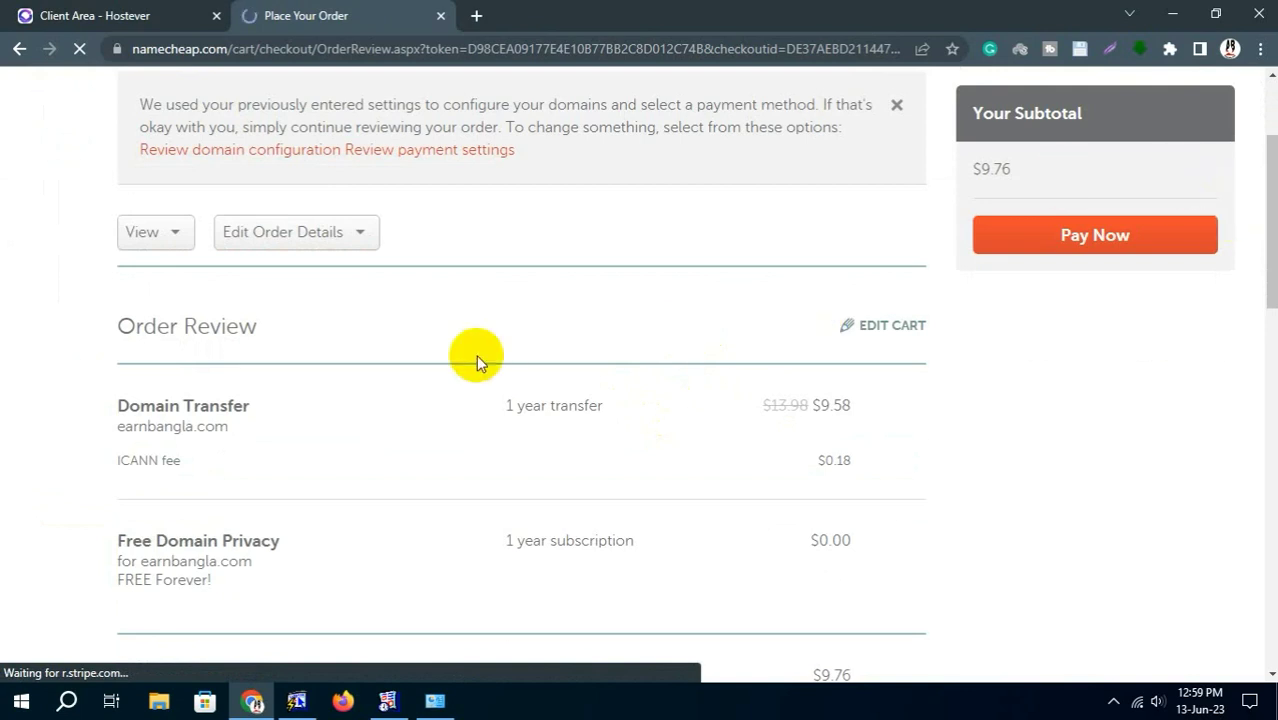
{"action": "scroll", "coordinate": [380, 365], "scroll_direction": "down", "scroll_amount": 2}
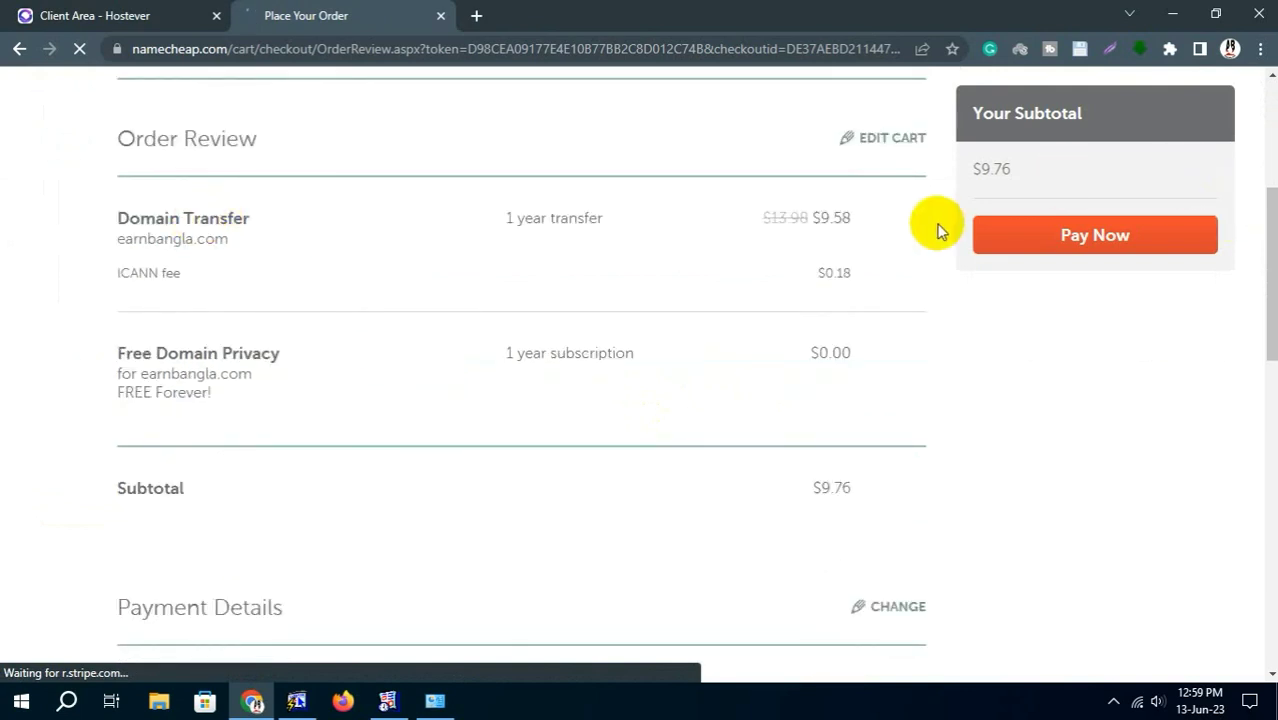
{"action": "scroll", "coordinate": [914, 372], "scroll_direction": "down", "scroll_amount": 2}
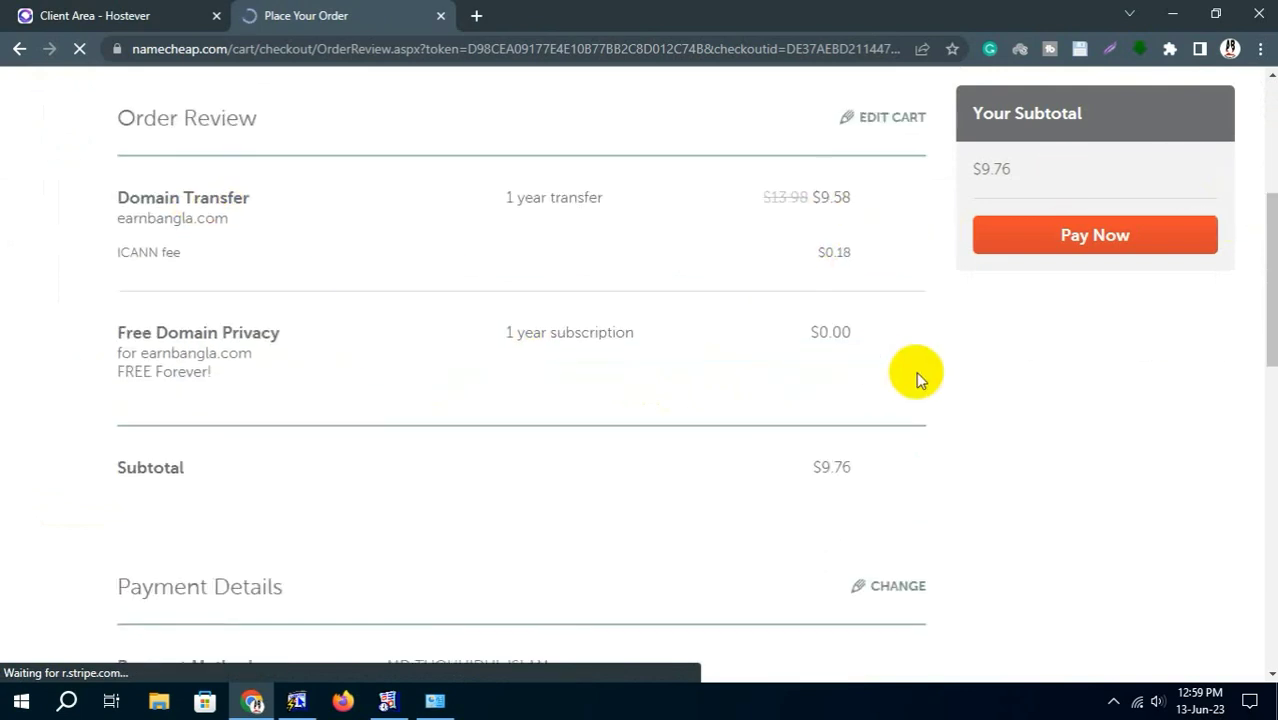
{"action": "scroll", "coordinate": [837, 373], "scroll_direction": "down", "scroll_amount": 3}
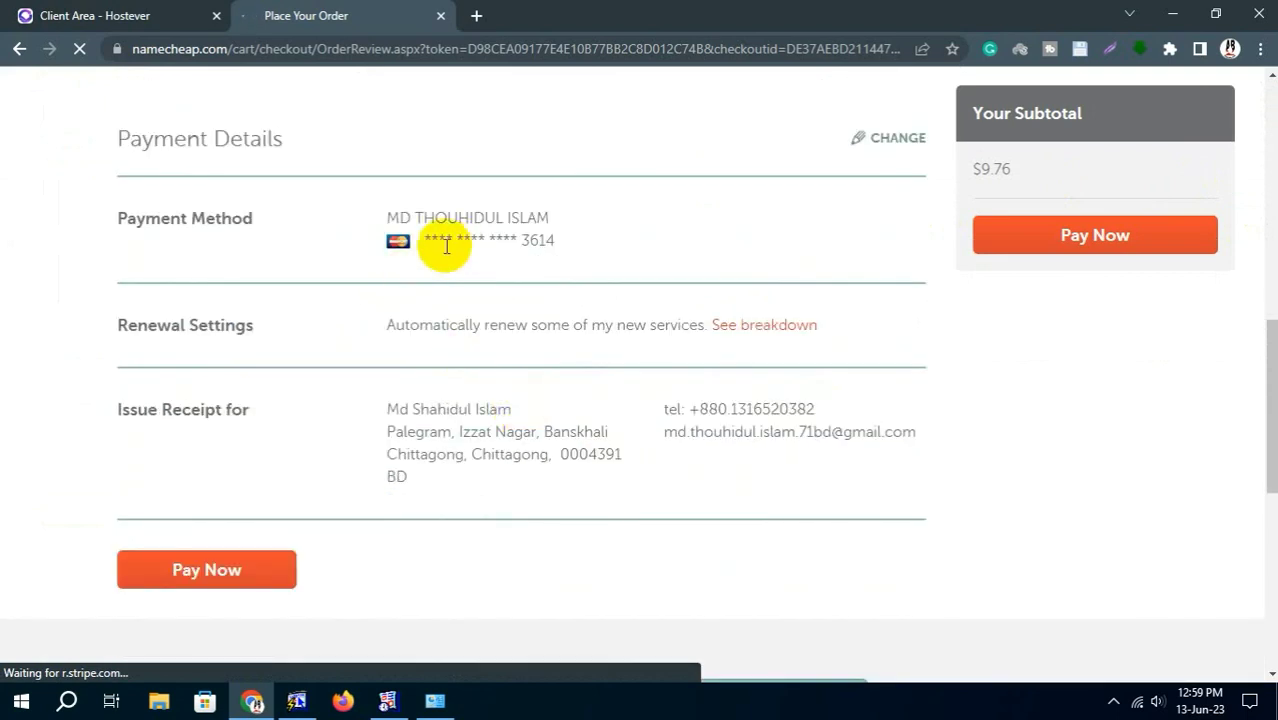
{"action": "left_click_drag", "start_coordinate": [384, 208], "coordinate": [599, 295]}
{"action": "left_click", "coordinate": [575, 297]}
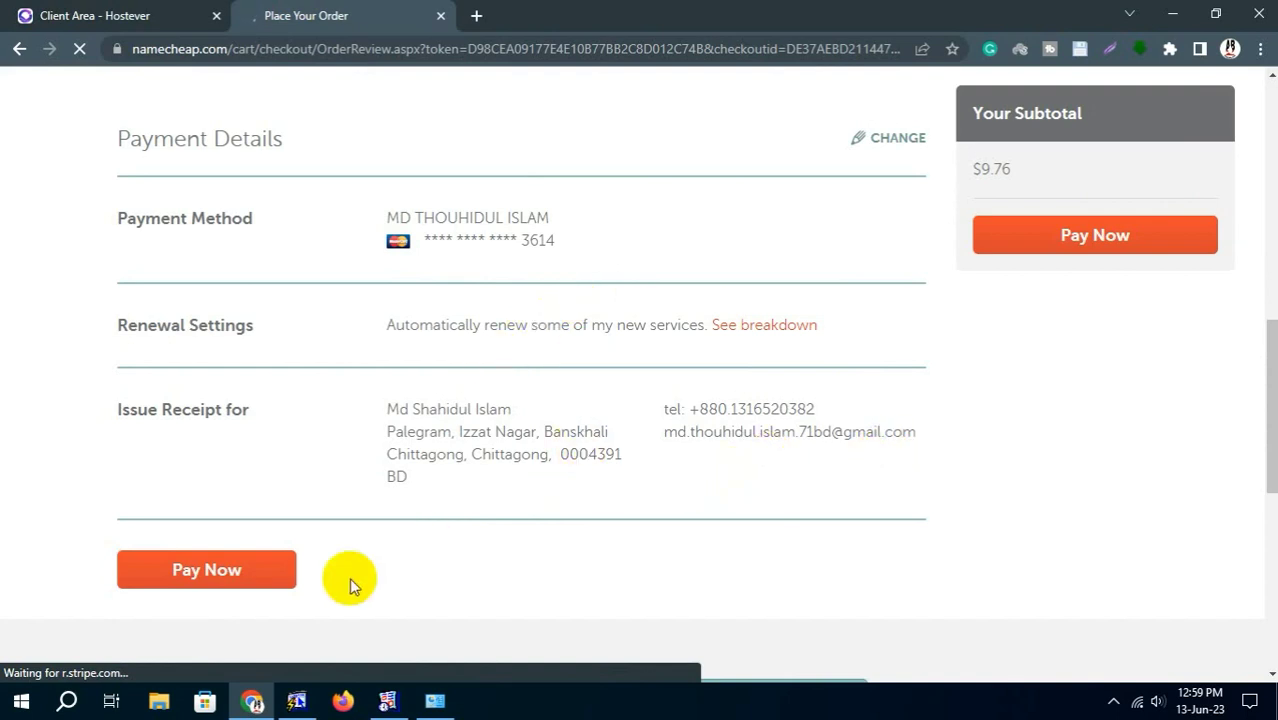
{"action": "left_click", "coordinate": [267, 578]}
{"action": "left_click", "coordinate": [148, 571]}
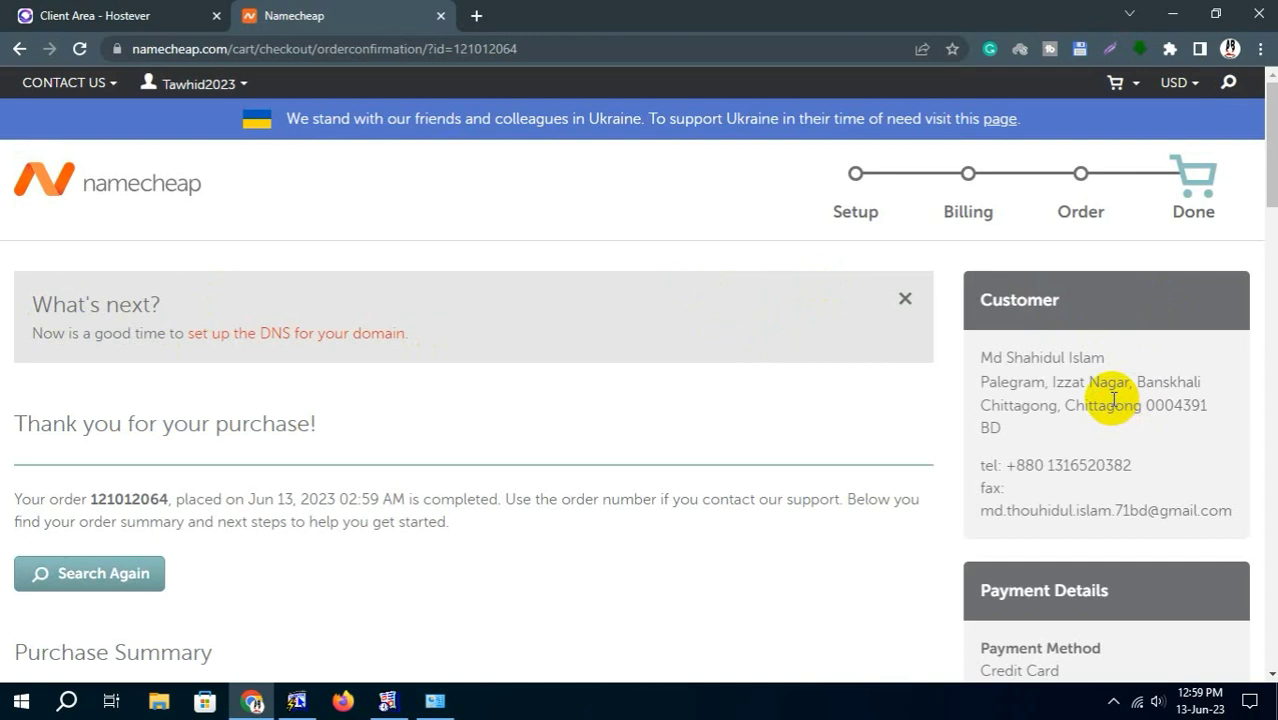
Step: Go to the account Dashboard and check that earnbangla.com shows awaiting email confirmation, expiring Sep 12, 2023
{"action": "left_click", "coordinate": [191, 84]}
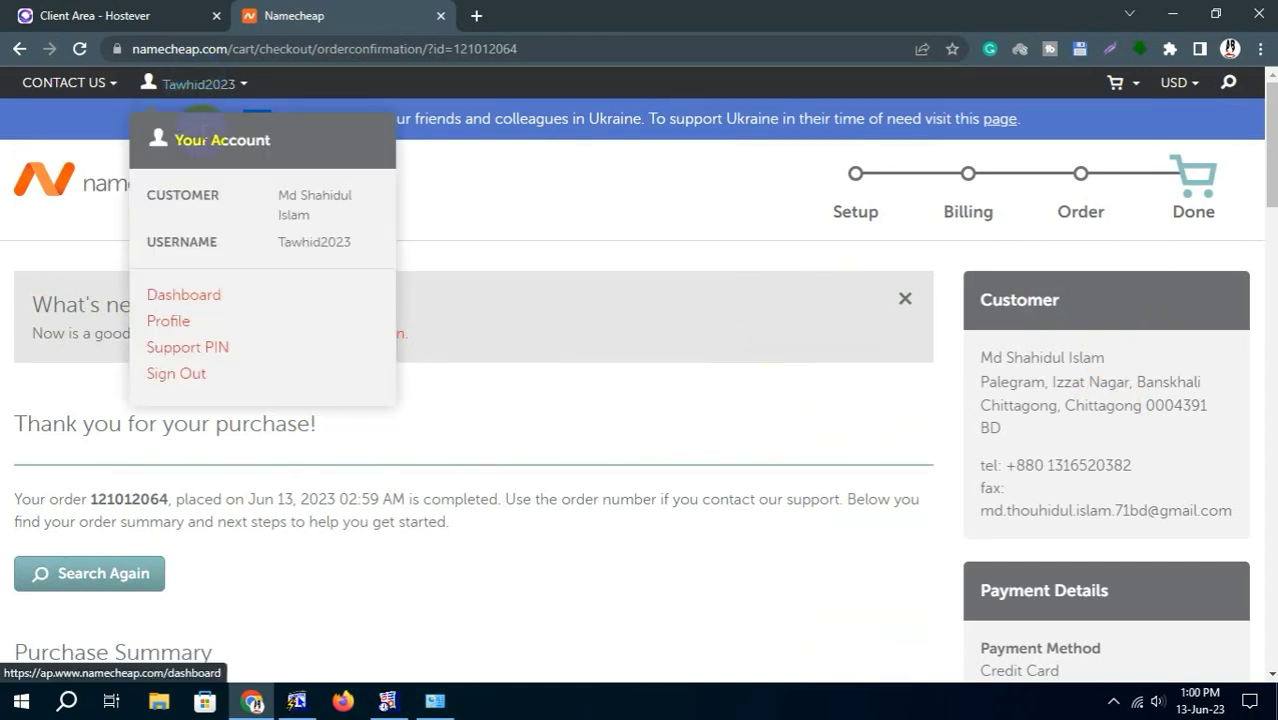
{"action": "left_click", "coordinate": [186, 297]}
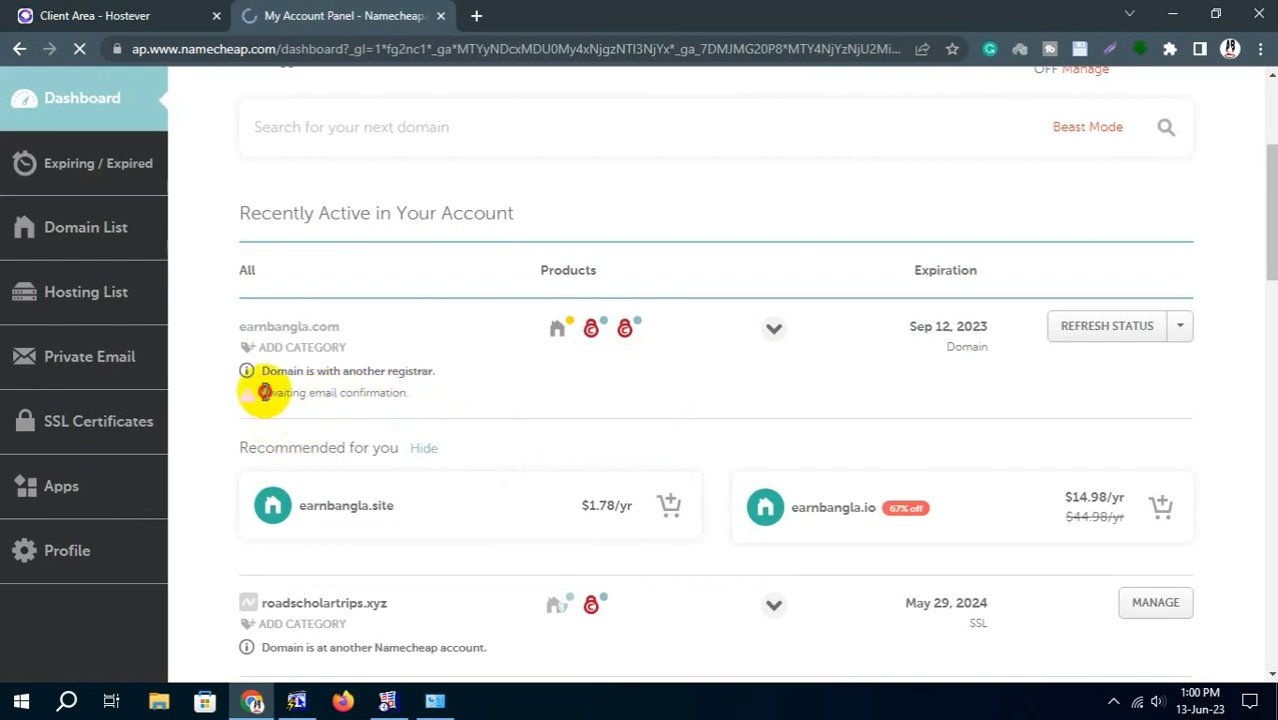
{"action": "left_click_drag", "start_coordinate": [257, 394], "coordinate": [456, 408]}
{"action": "left_click", "coordinate": [456, 408]}
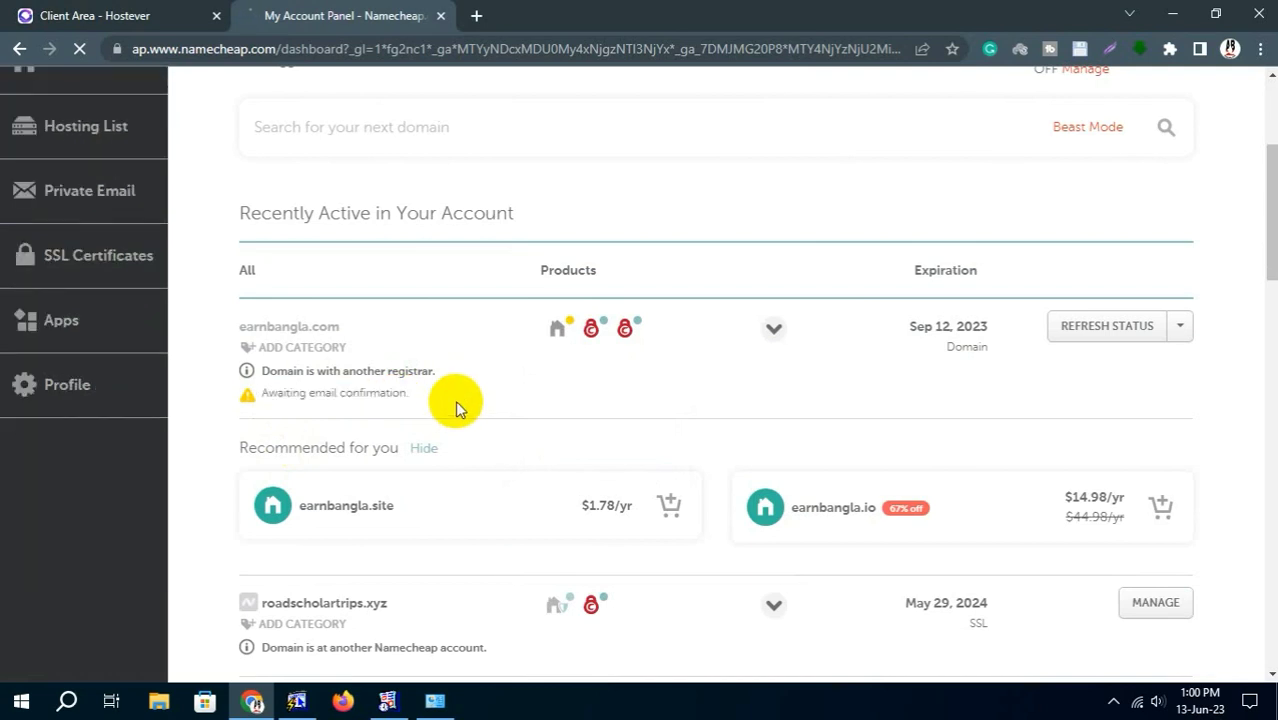